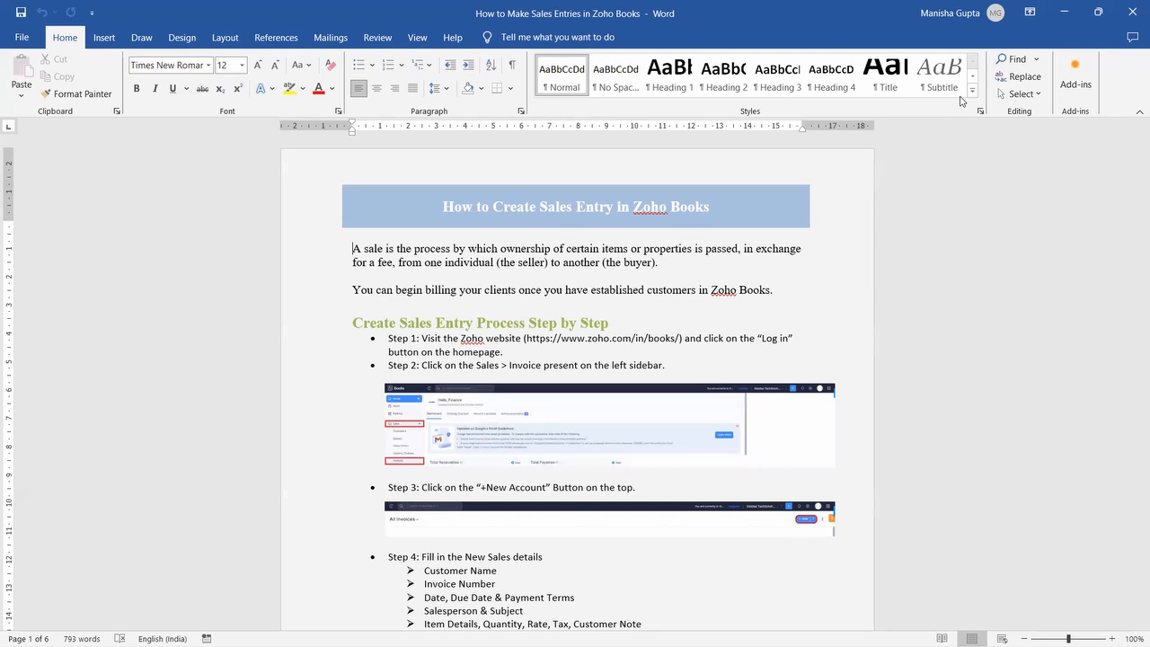
# Switch to Zoho Books in Chrome and open the KJL Ltd sales order.
pyautogui.hotkey('alt', 'Tab')
pyautogui.press('Tab')
pyautogui.press('Tab')
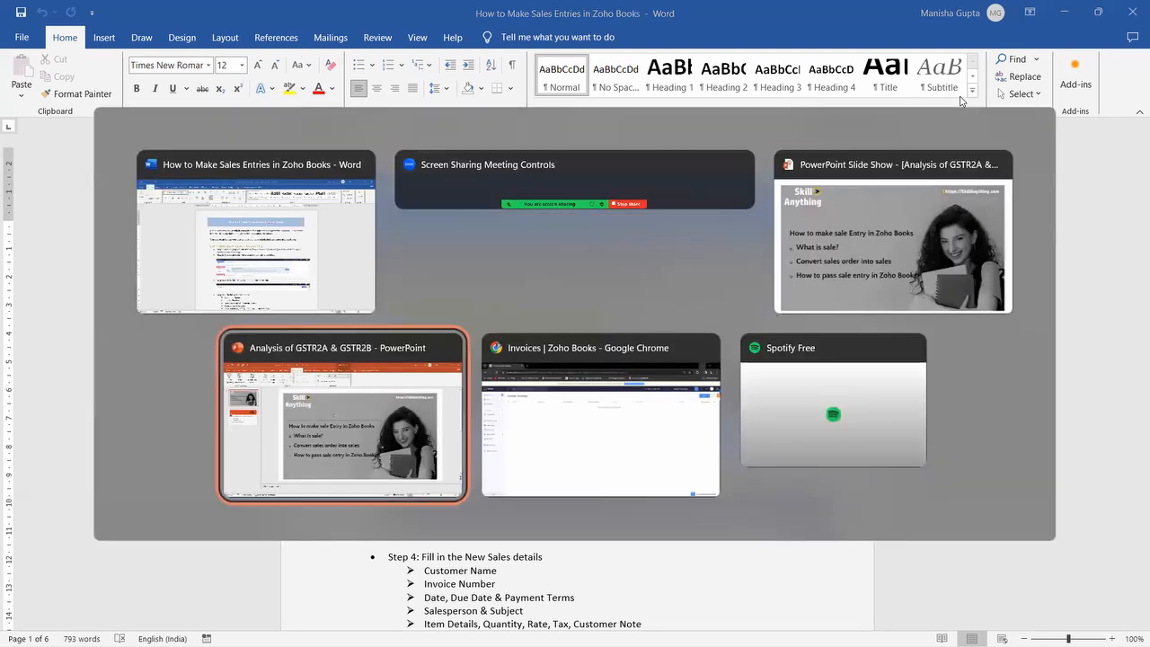
pyautogui.press('Tab')
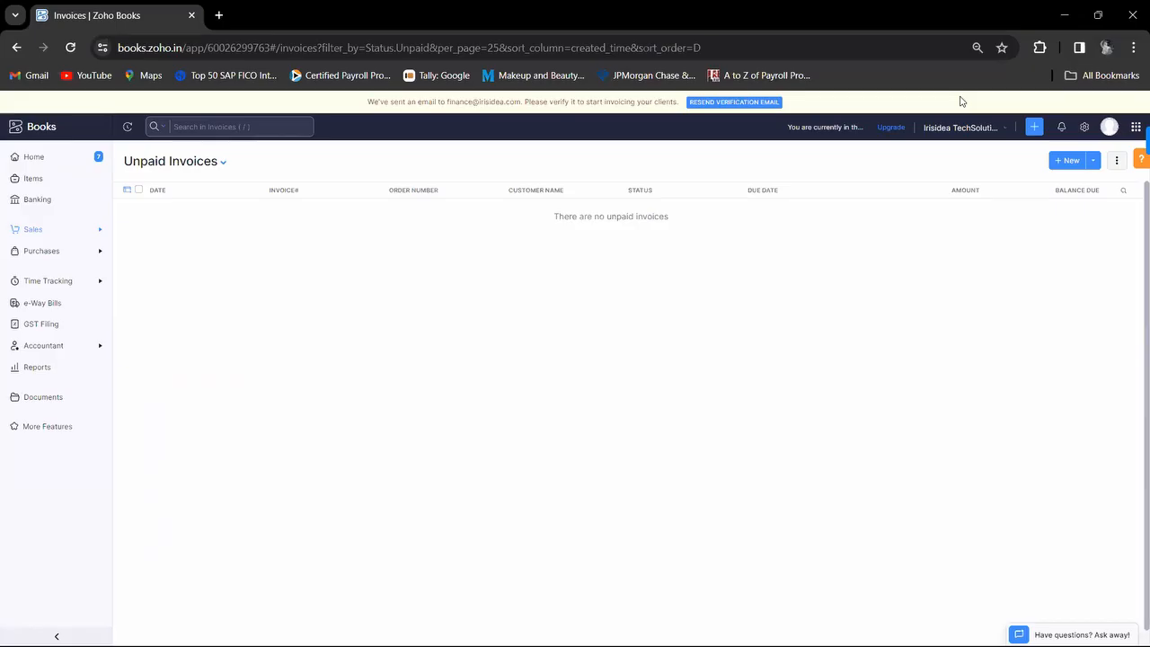
pyautogui.click(64, 231)
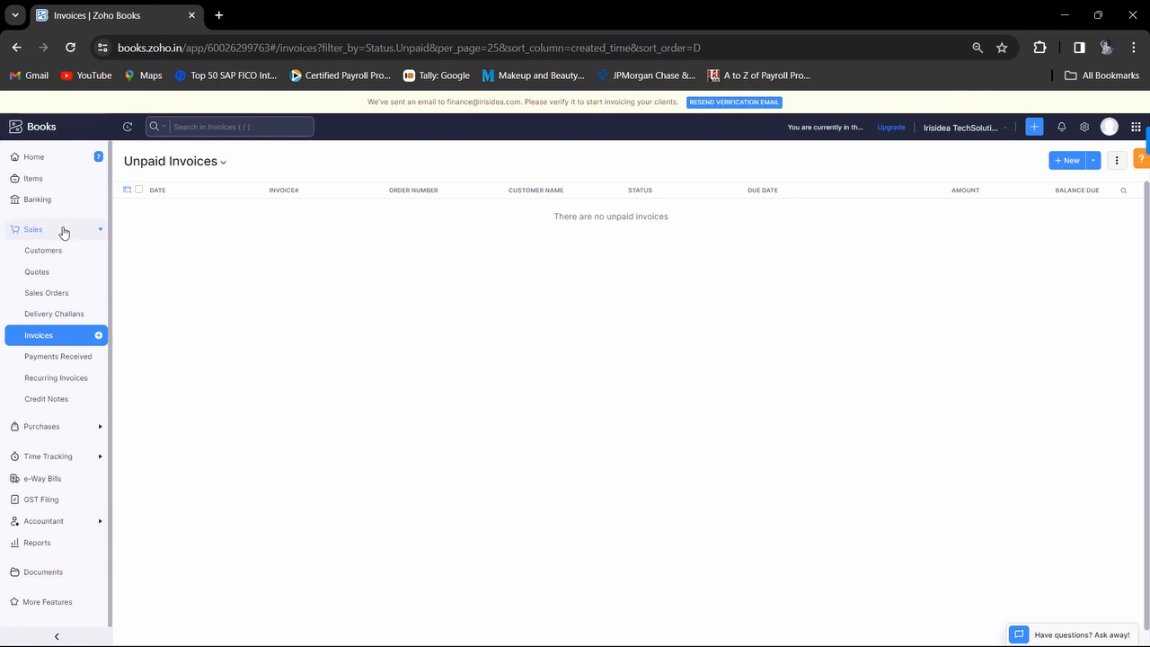
pyautogui.click(45, 292)
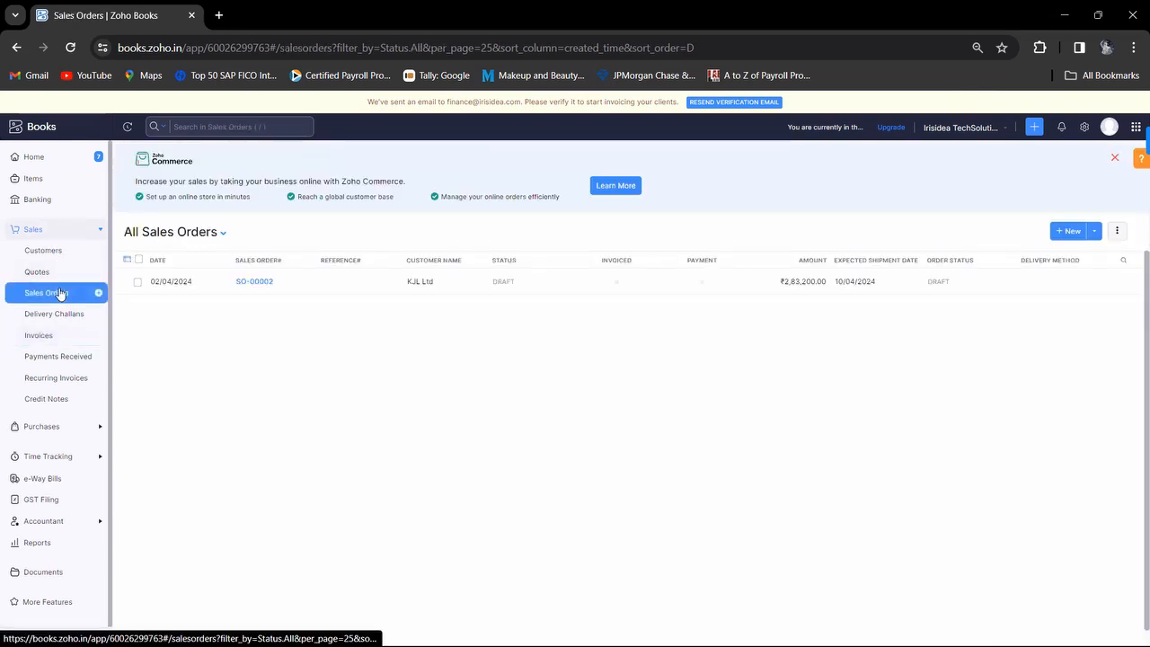
pyautogui.click(177, 284)
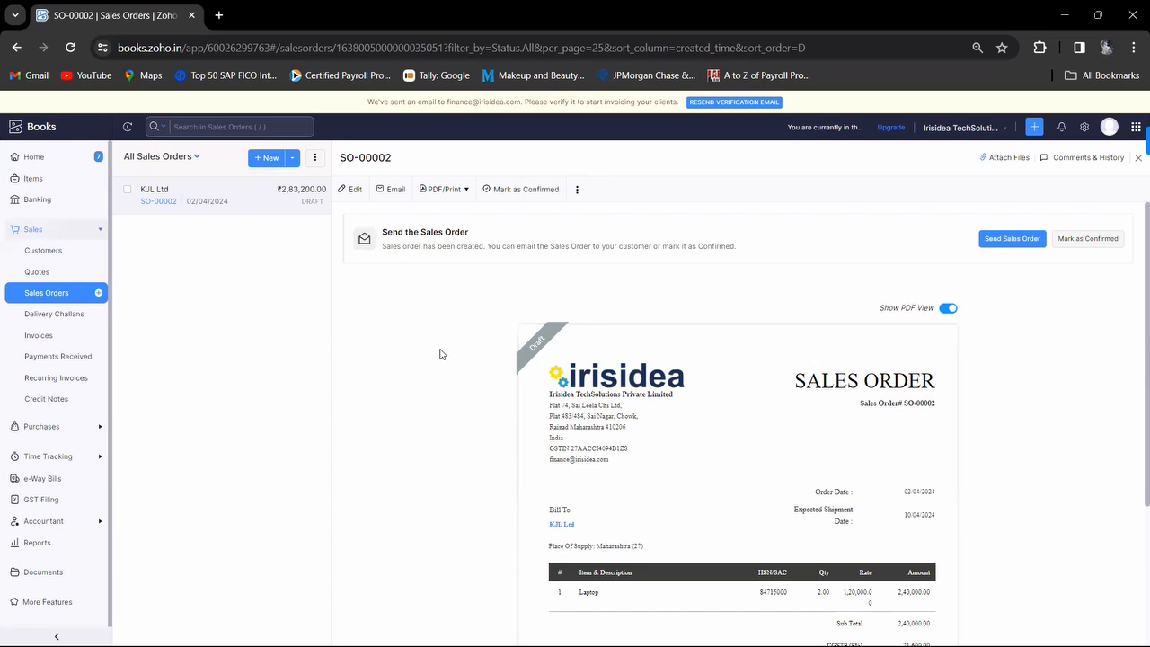
# Mark the KJL Ltd sales order as confirmed and convert it to a new invoice.
pyautogui.click(1087, 244)
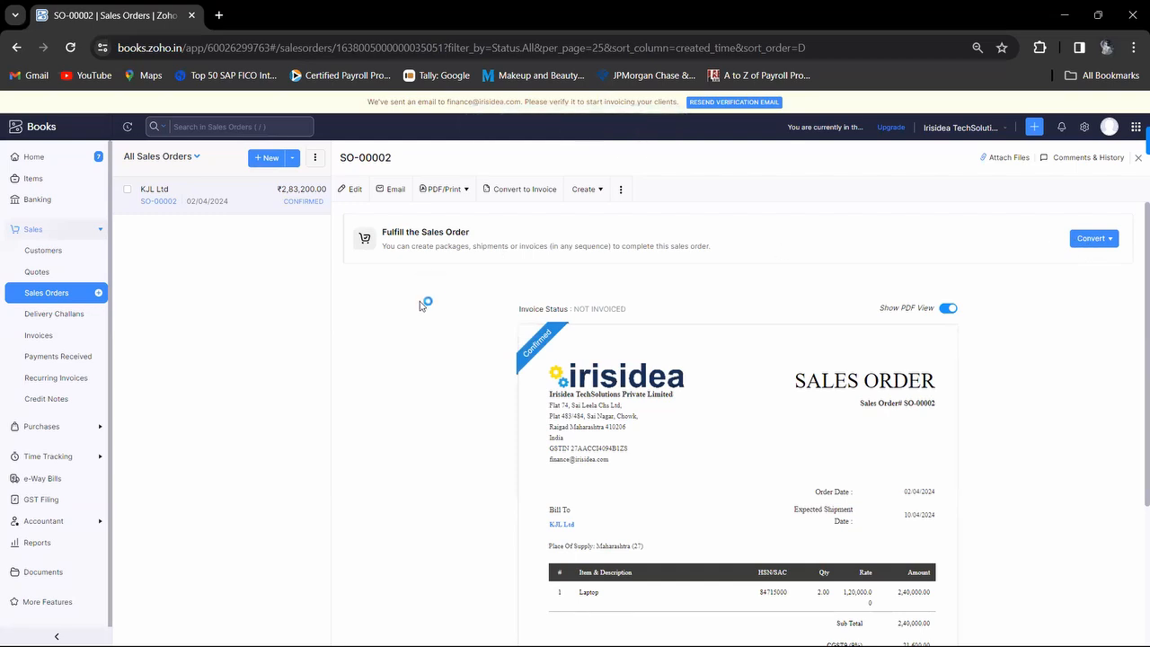
pyautogui.scroll(-1, 423, 302)
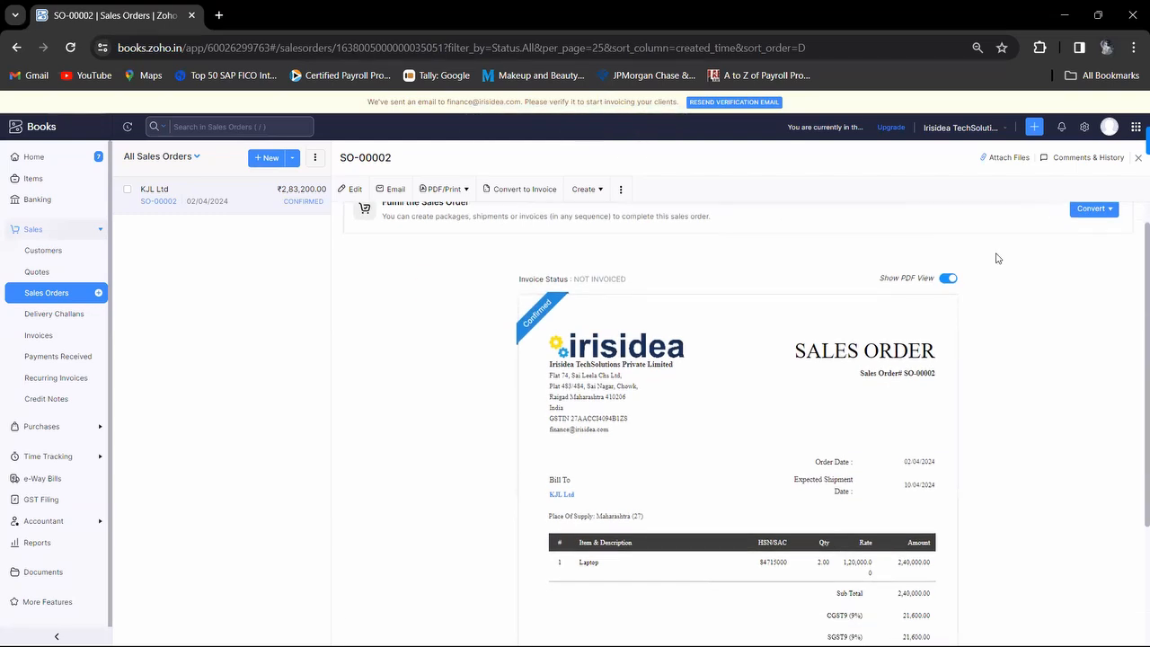
pyautogui.scroll(1, 996, 258)
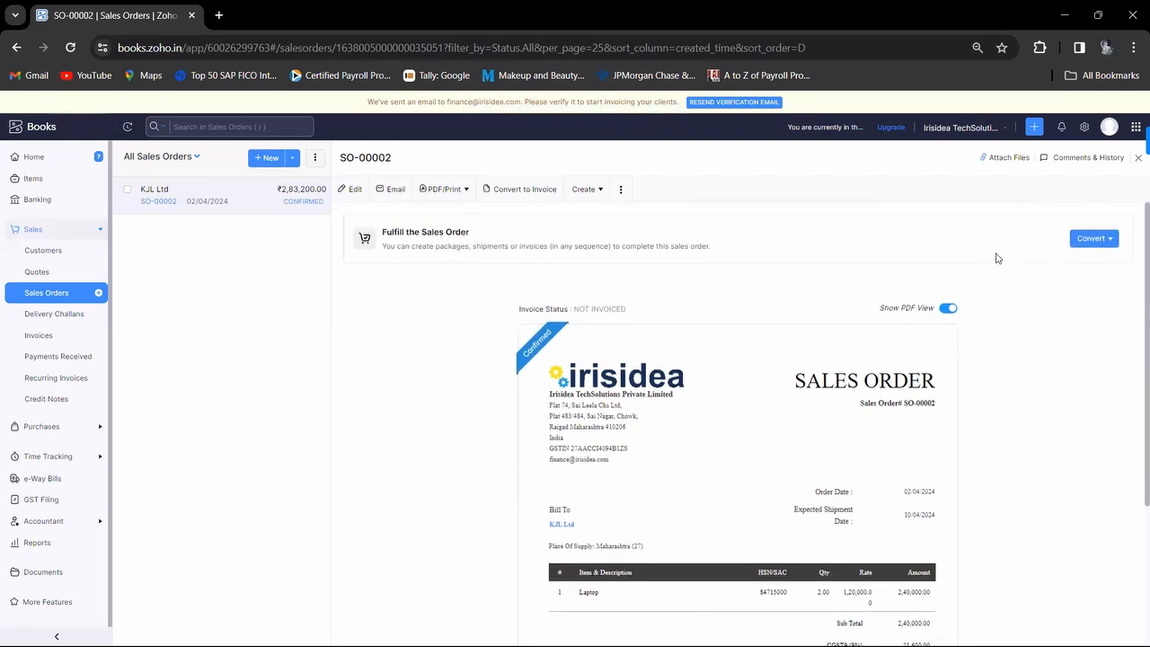
pyautogui.click(1108, 241)
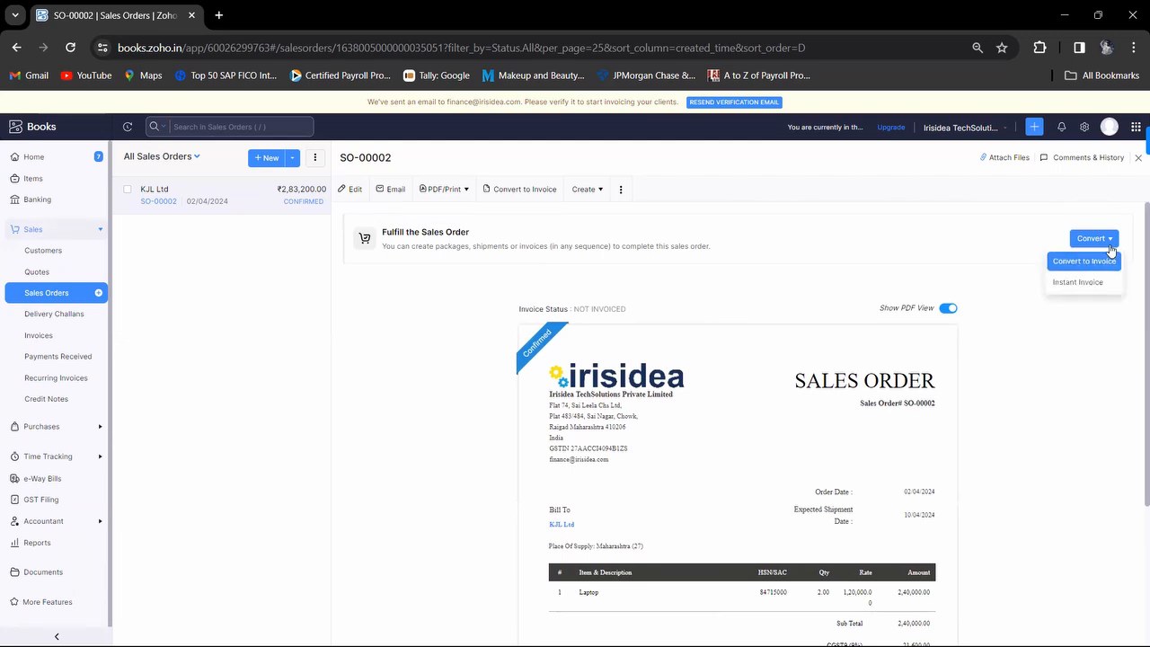
pyautogui.click(1075, 263)
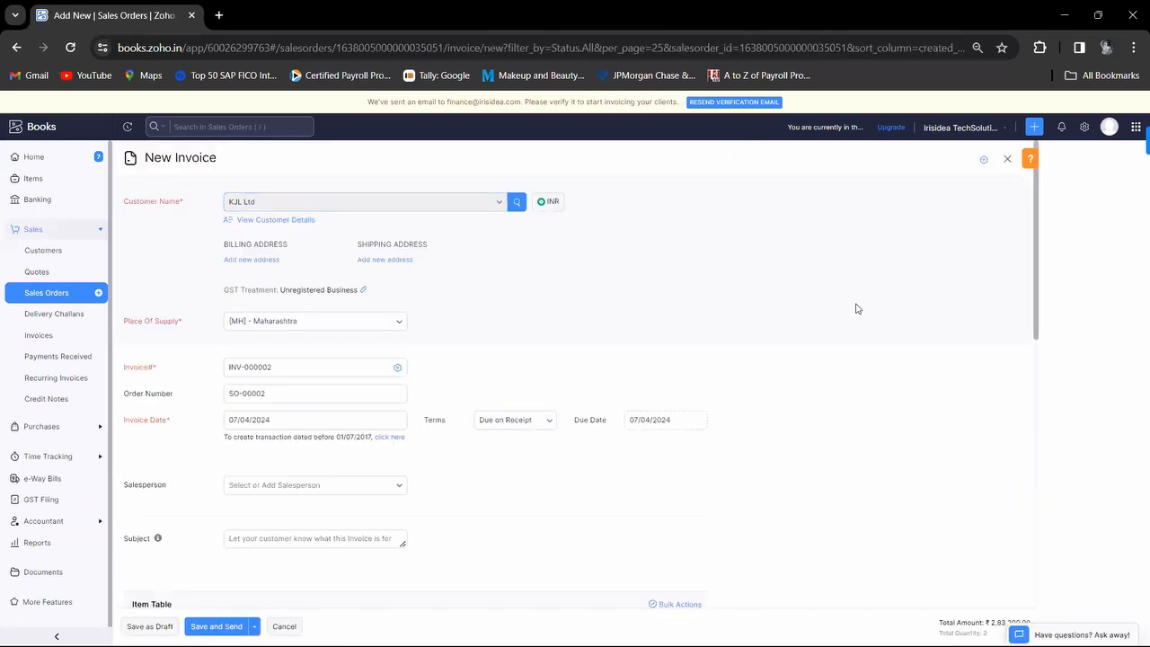
# Set the converted invoice's date to 04/04/2024 and save the invoice as a draft.
pyautogui.scroll(-1, 857, 308)
pyautogui.scroll(-2, 856, 308)
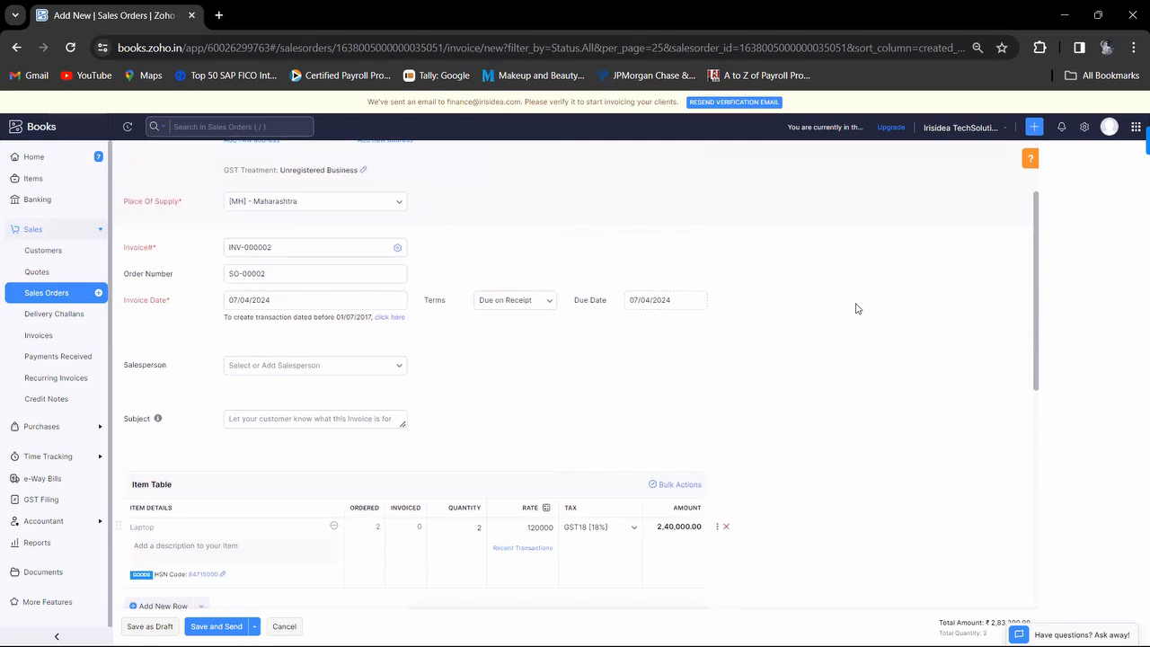
pyautogui.click(325, 302)
pyautogui.click(309, 185)
pyautogui.scroll(-3, 471, 376)
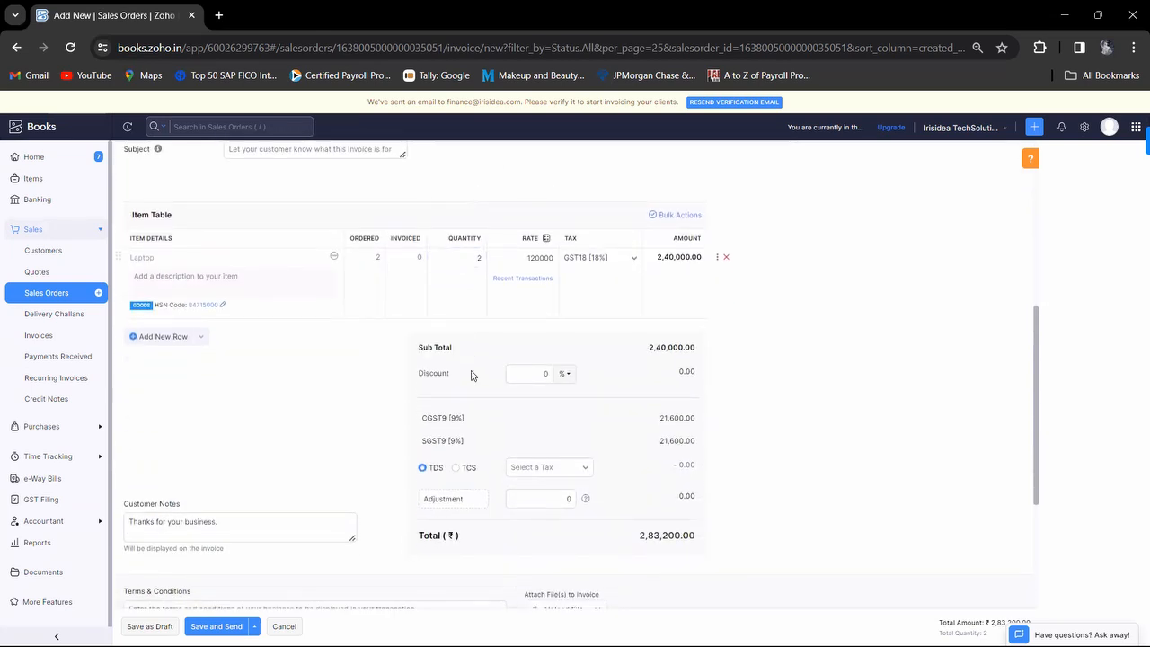
pyautogui.scroll(-3, 472, 376)
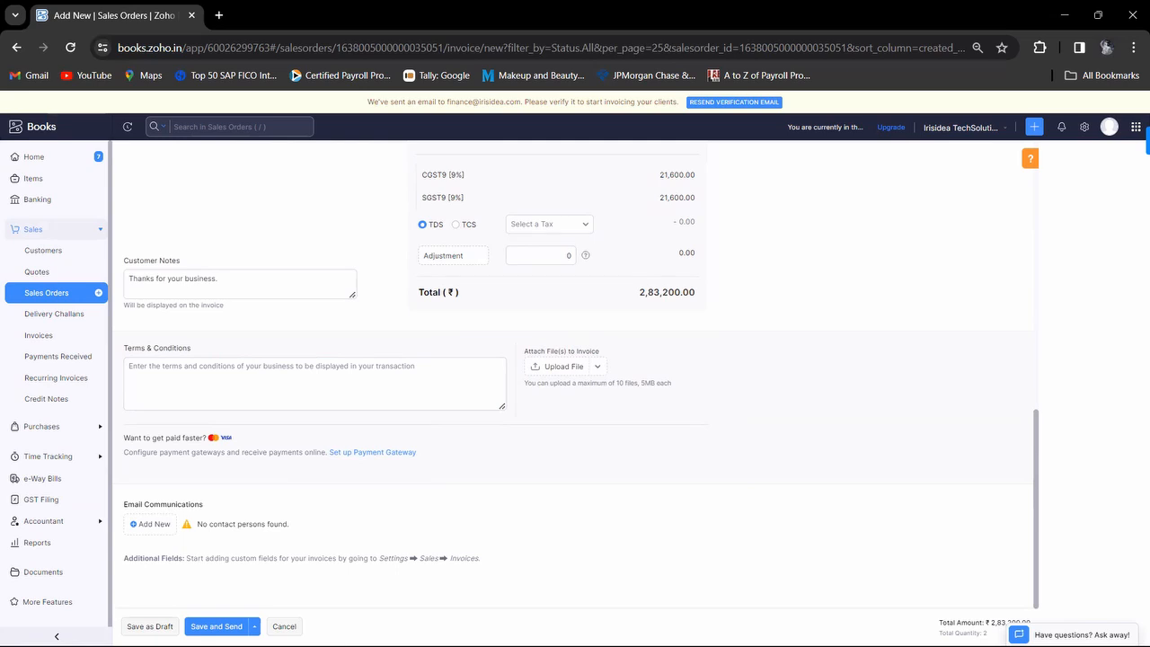
pyautogui.click(150, 626)
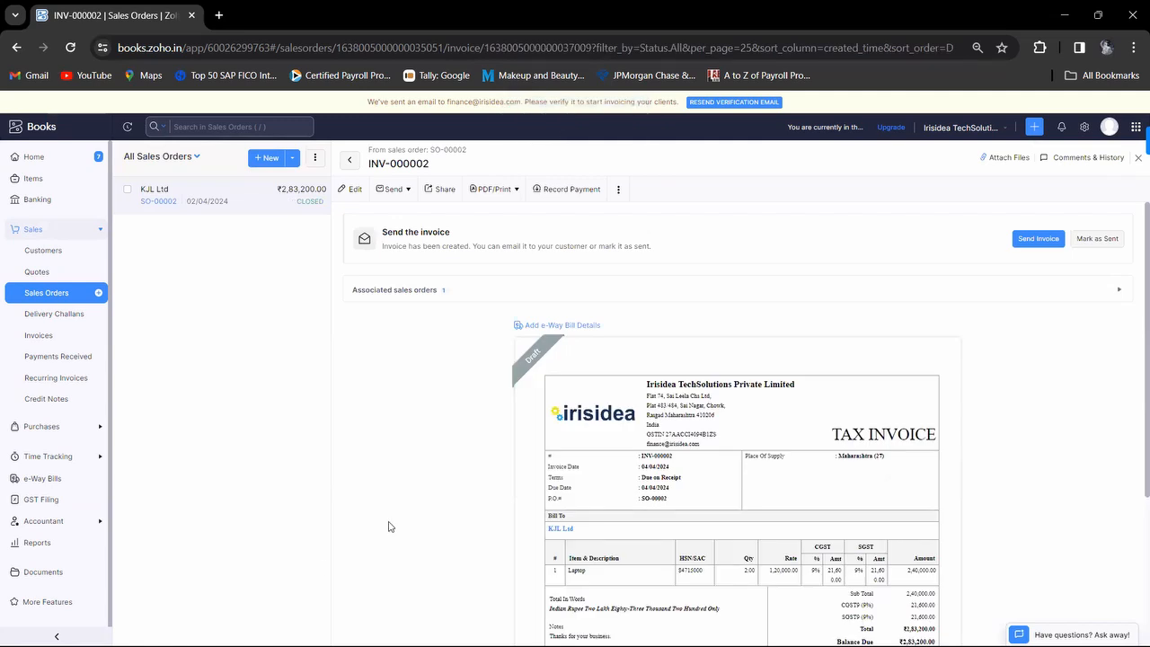
# Review the saved draft invoice and start a blank new invoice from the sales invoices list.
pyautogui.scroll(-1, 389, 527)
pyautogui.scroll(-3, 389, 526)
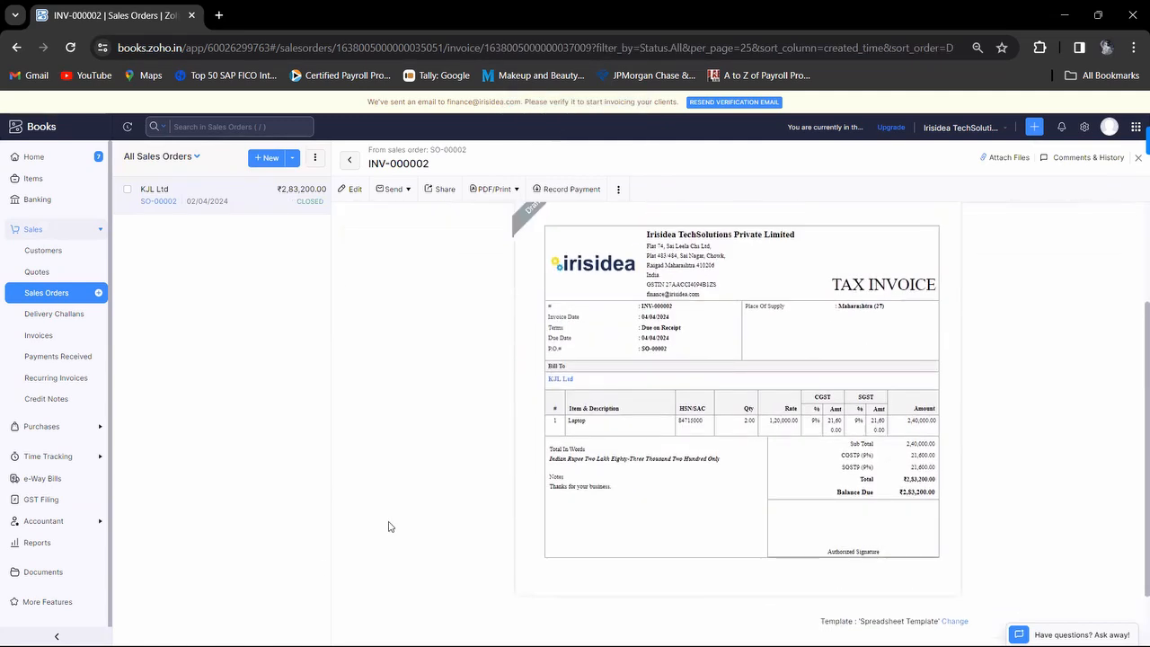
pyautogui.scroll(4, 389, 526)
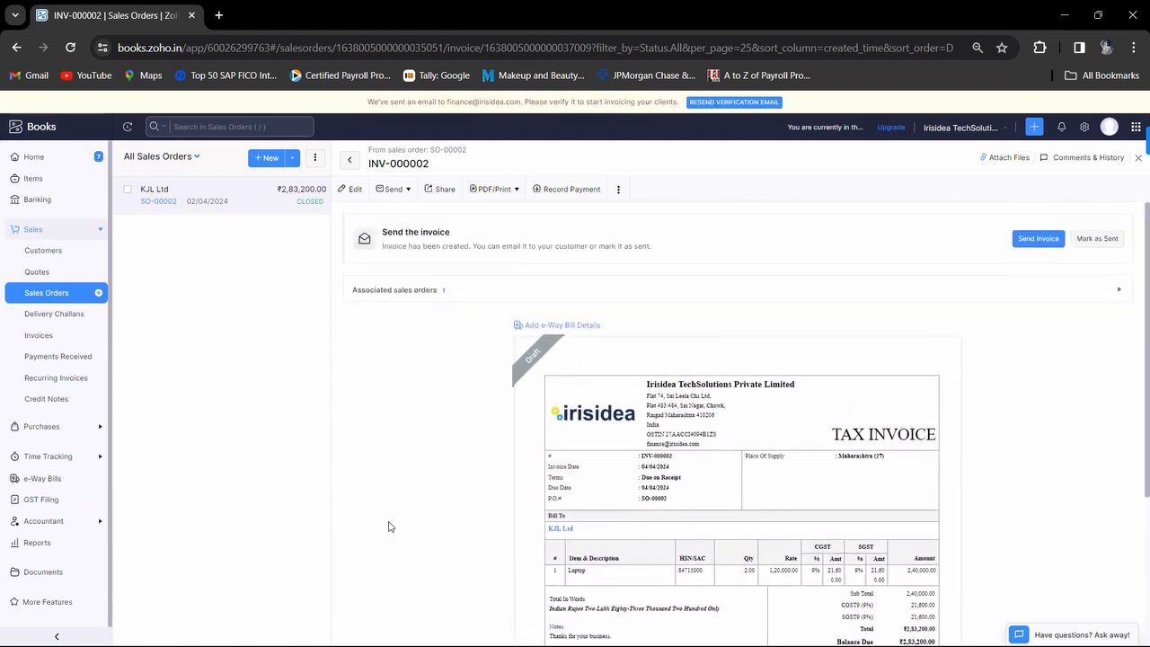
pyautogui.scroll(-5, 389, 527)
pyautogui.scroll(5, 389, 526)
pyautogui.click(39, 340)
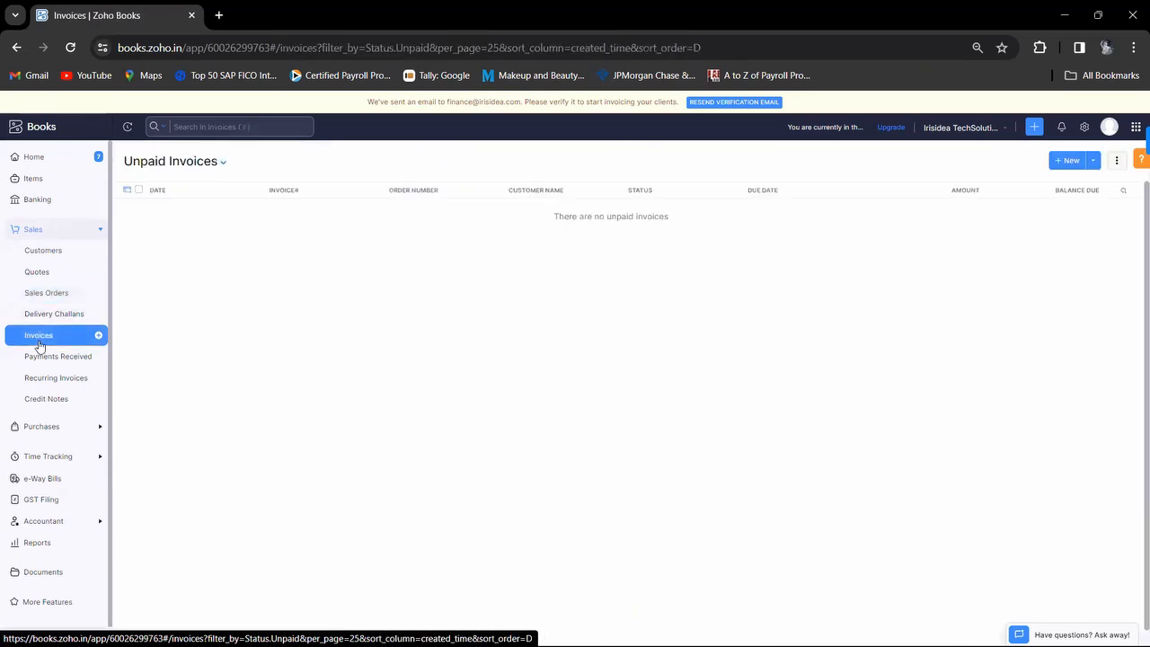
pyautogui.click(1068, 161)
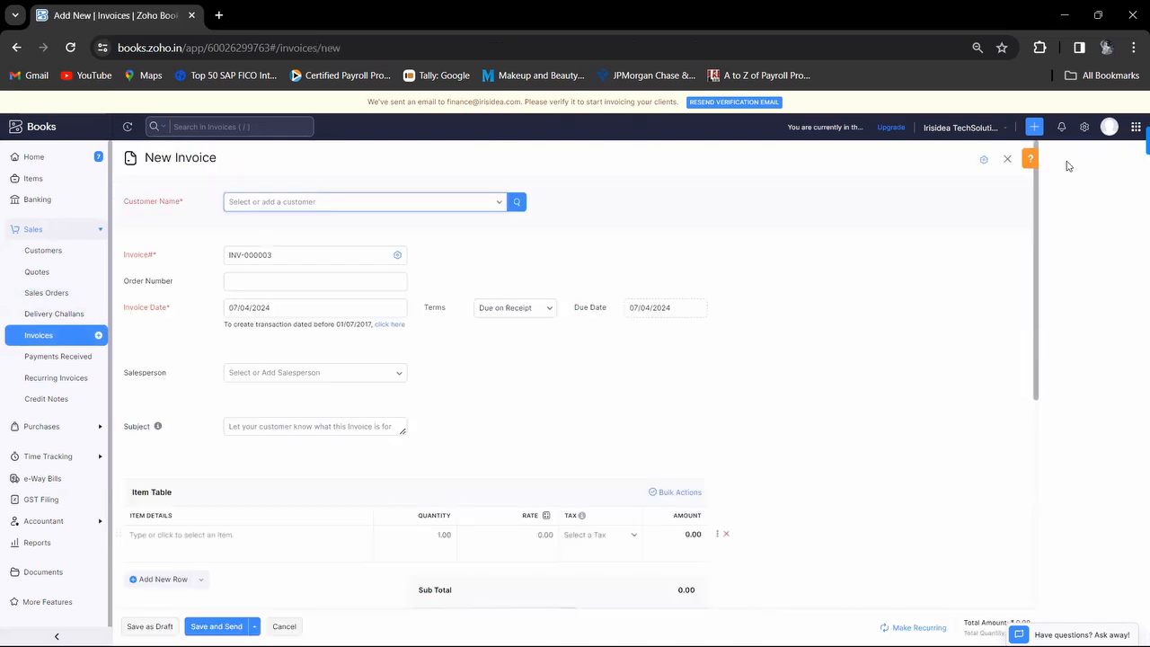
# Add a new Individual customer from the invoice, with salutation Mrs. and the contact's first and last name.
pyautogui.click(497, 203)
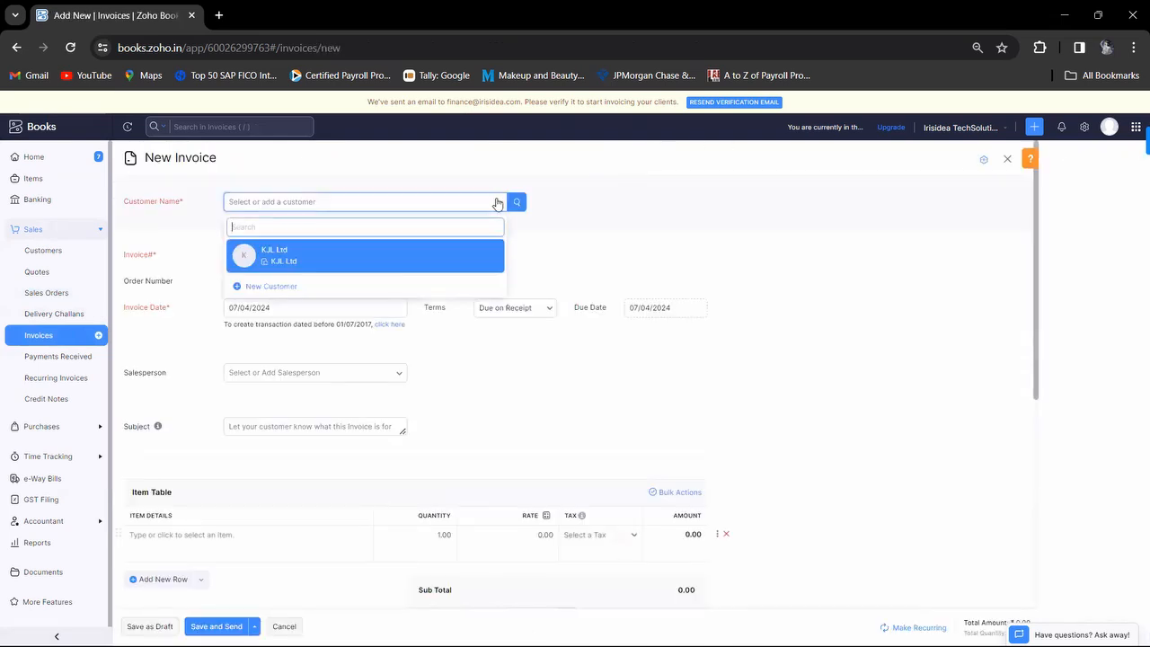
pyautogui.click(305, 288)
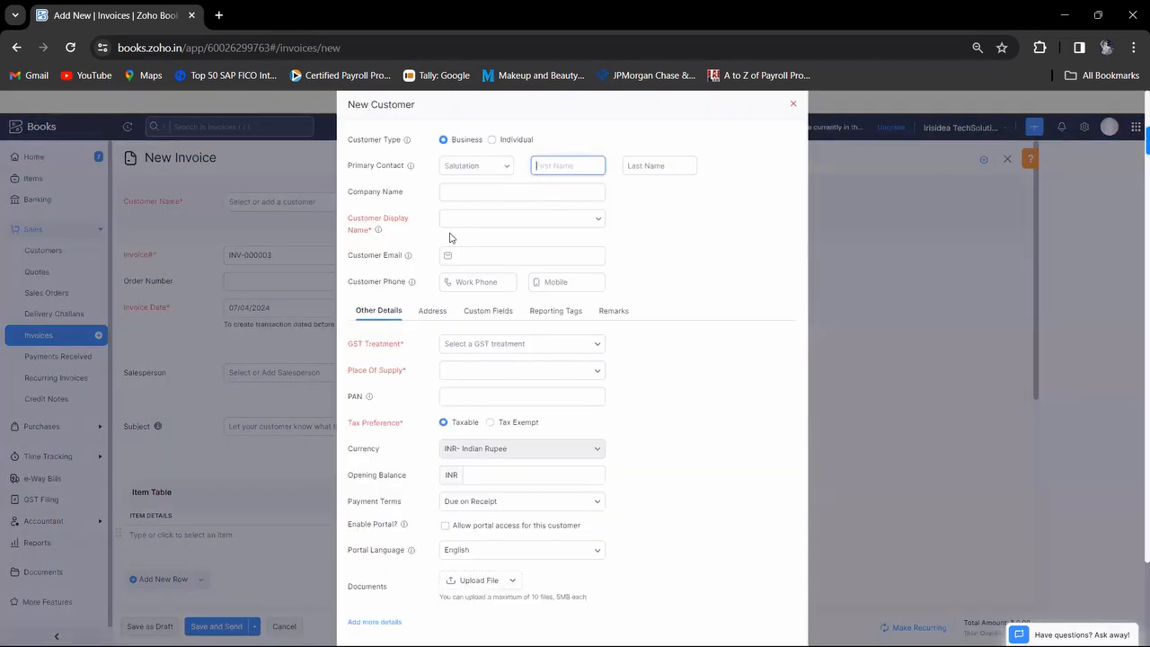
pyautogui.click(492, 141)
pyautogui.click(502, 164)
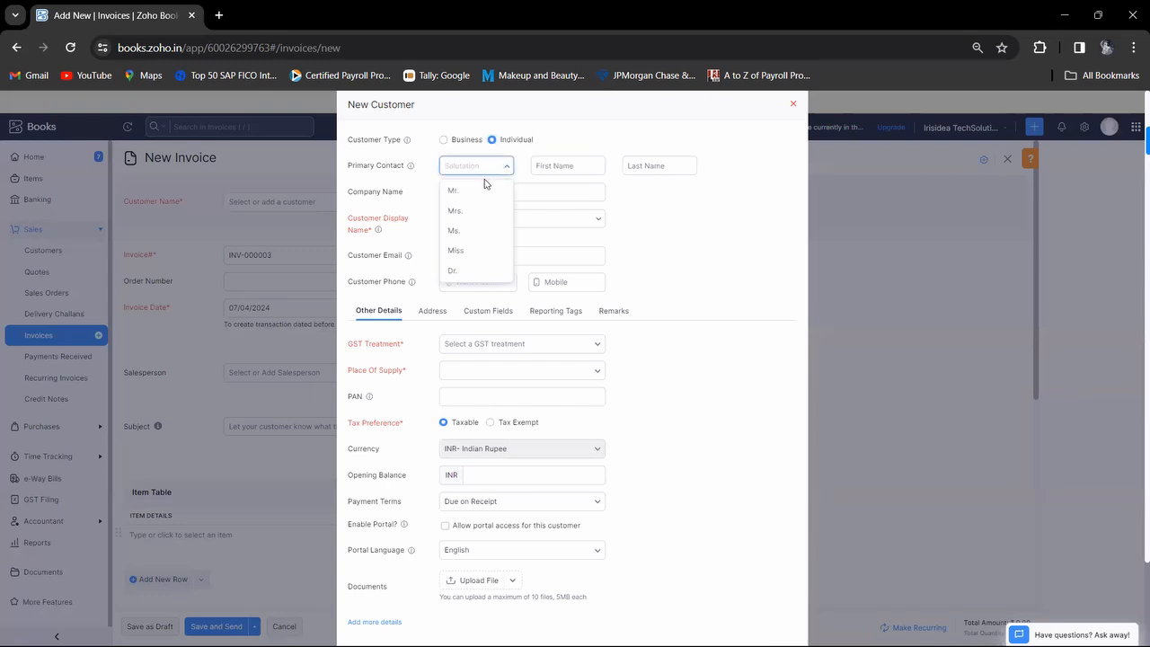
pyautogui.click(476, 191)
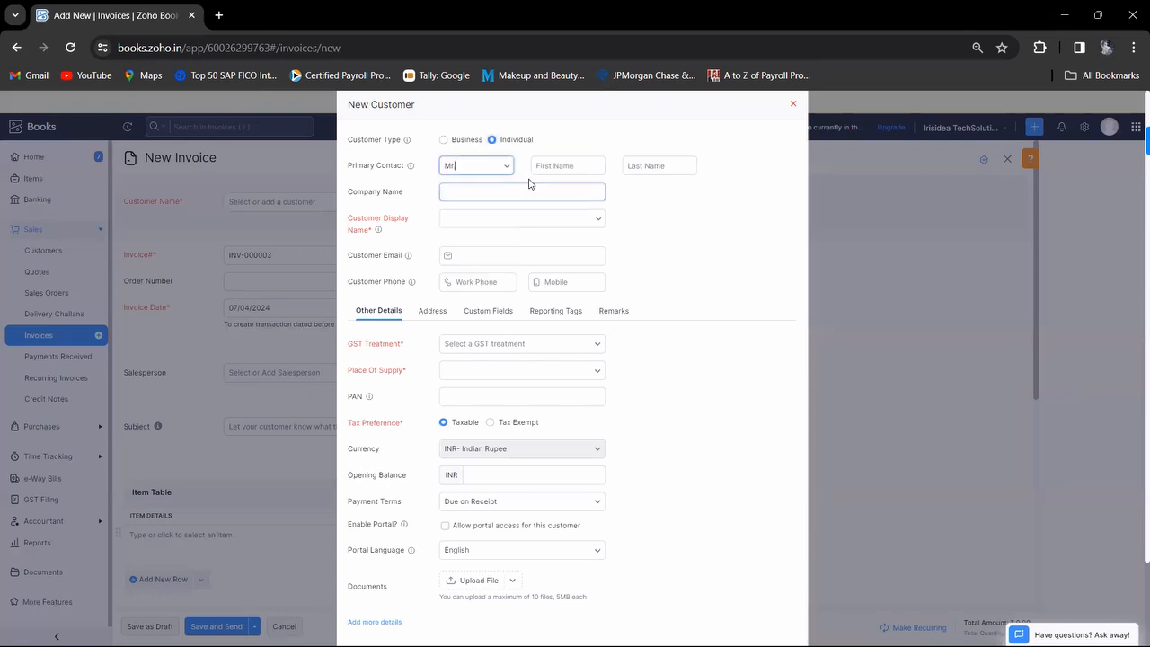
pyautogui.click(542, 166)
pyautogui.write('Manisha')
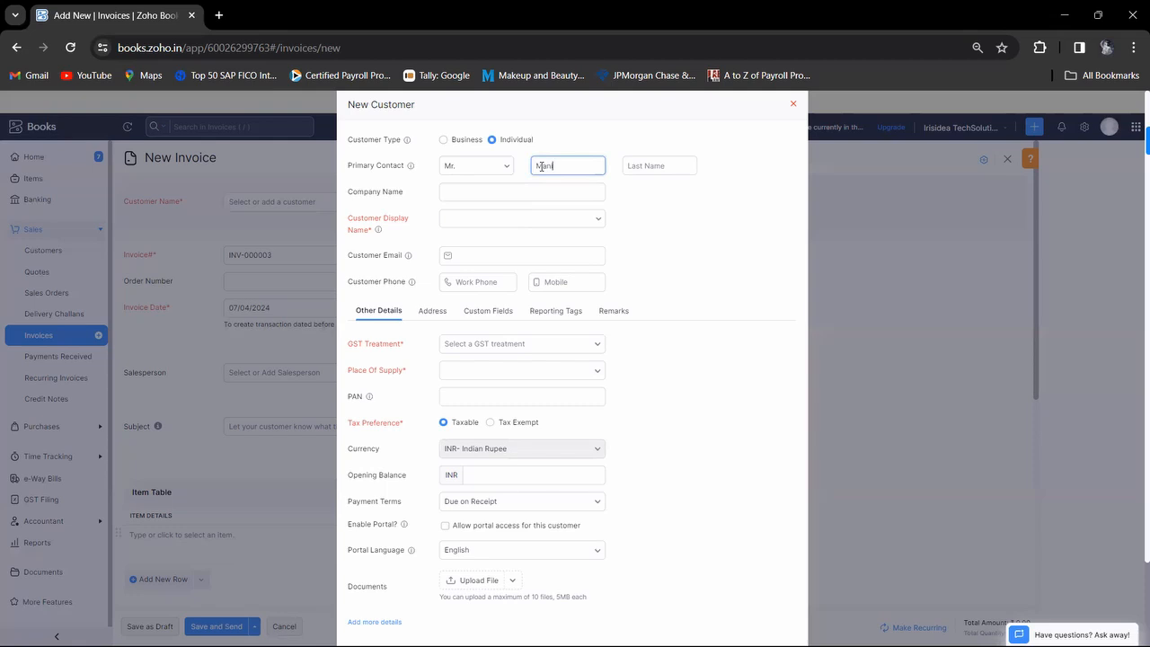
pyautogui.click(510, 164)
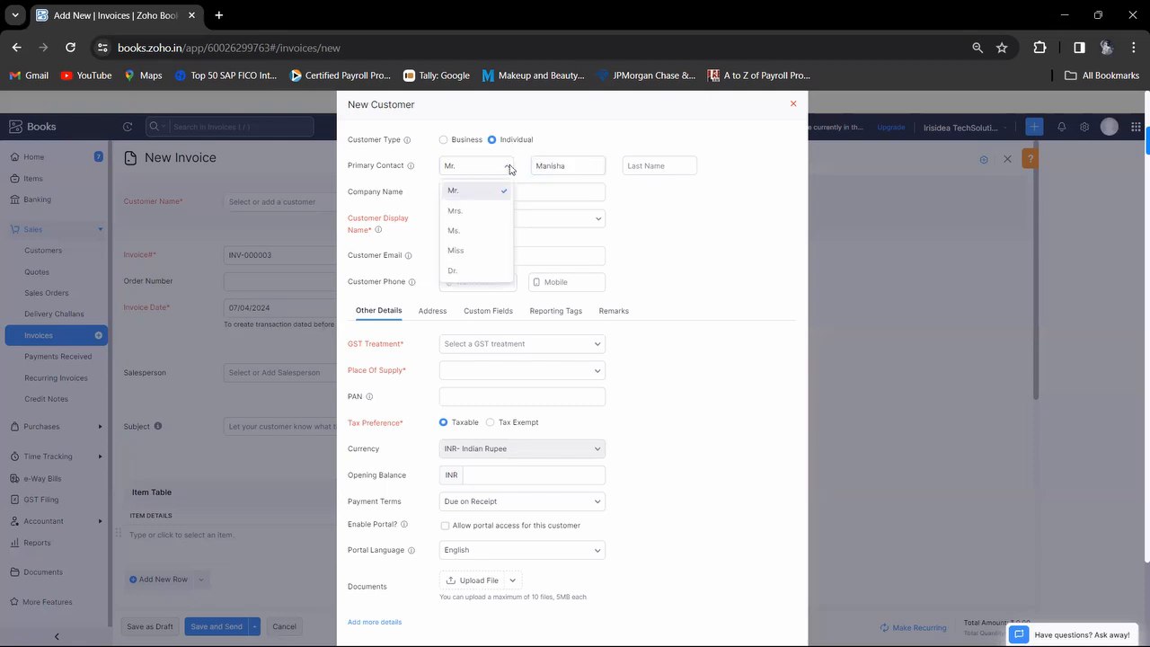
pyautogui.click(475, 210)
pyautogui.click(670, 161)
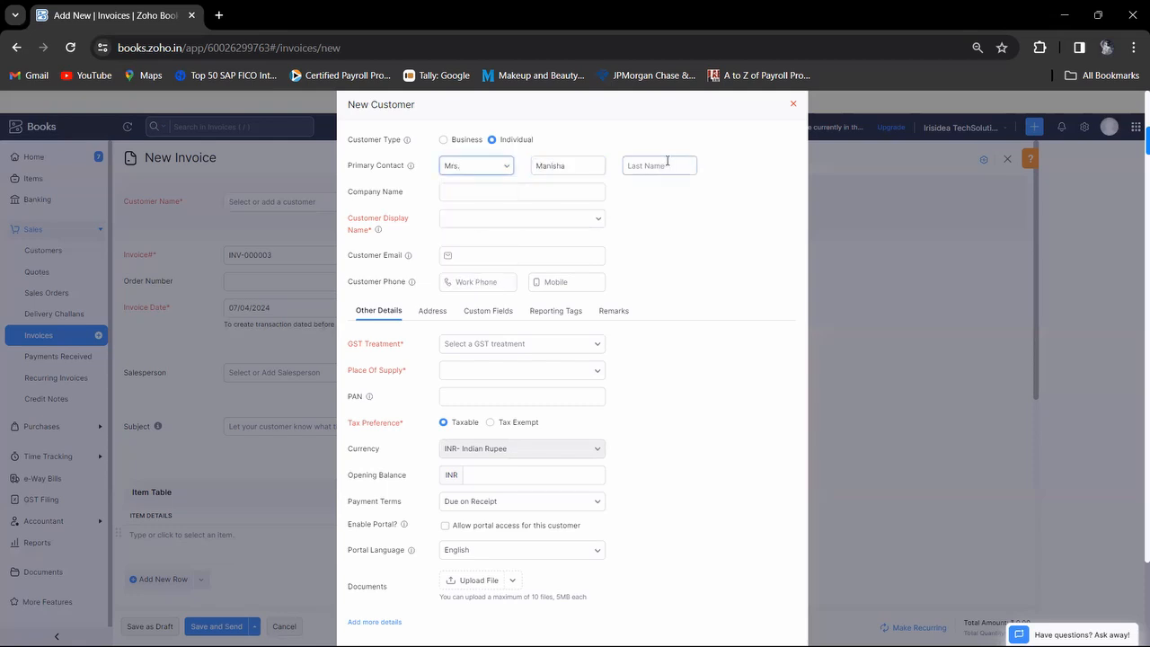
pyautogui.write('G')
# Choose the suggested display name with the Mrs. salutation and set the primary contact's salutation to Miss.
pyautogui.click(530, 218)
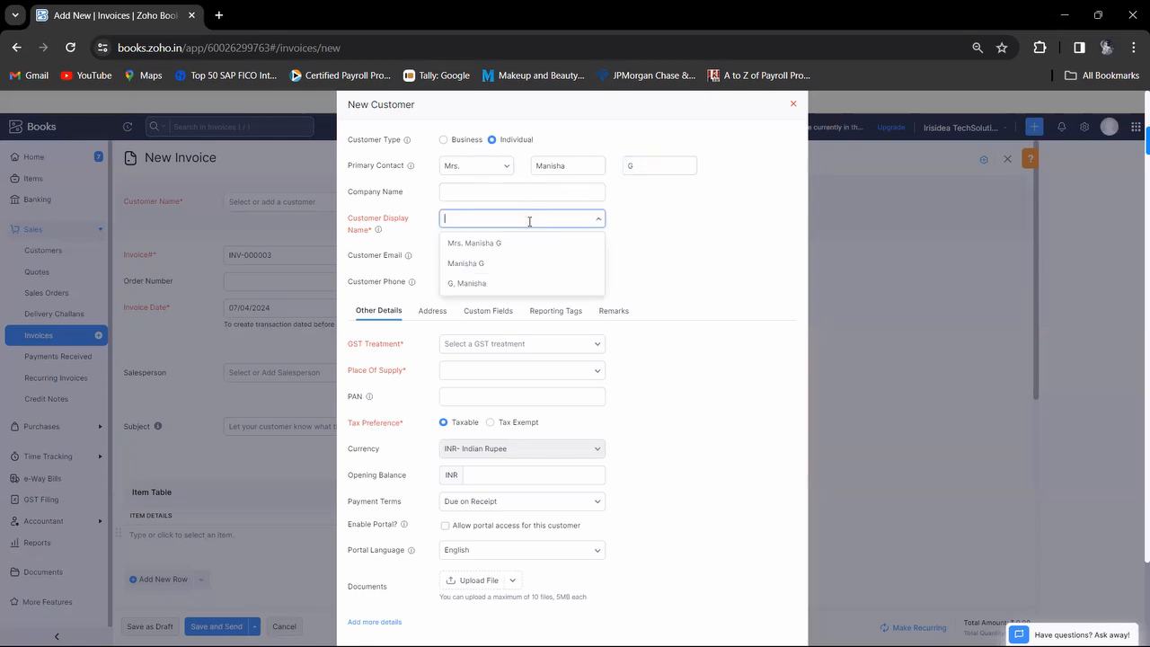
pyautogui.click(504, 253)
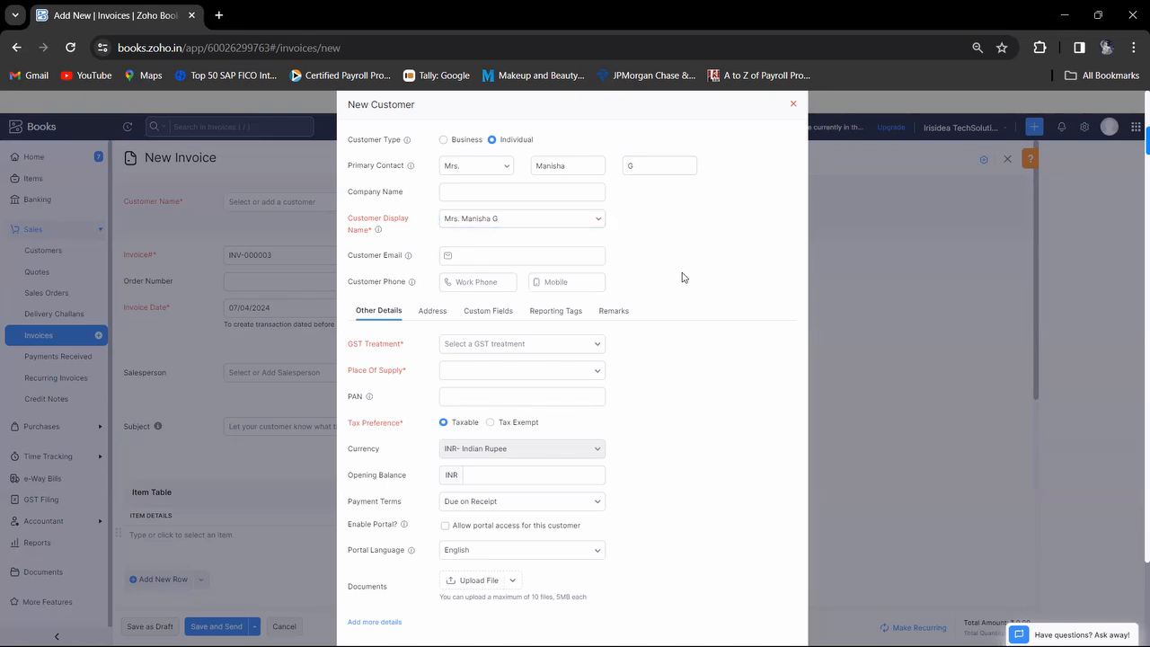
pyautogui.click(505, 163)
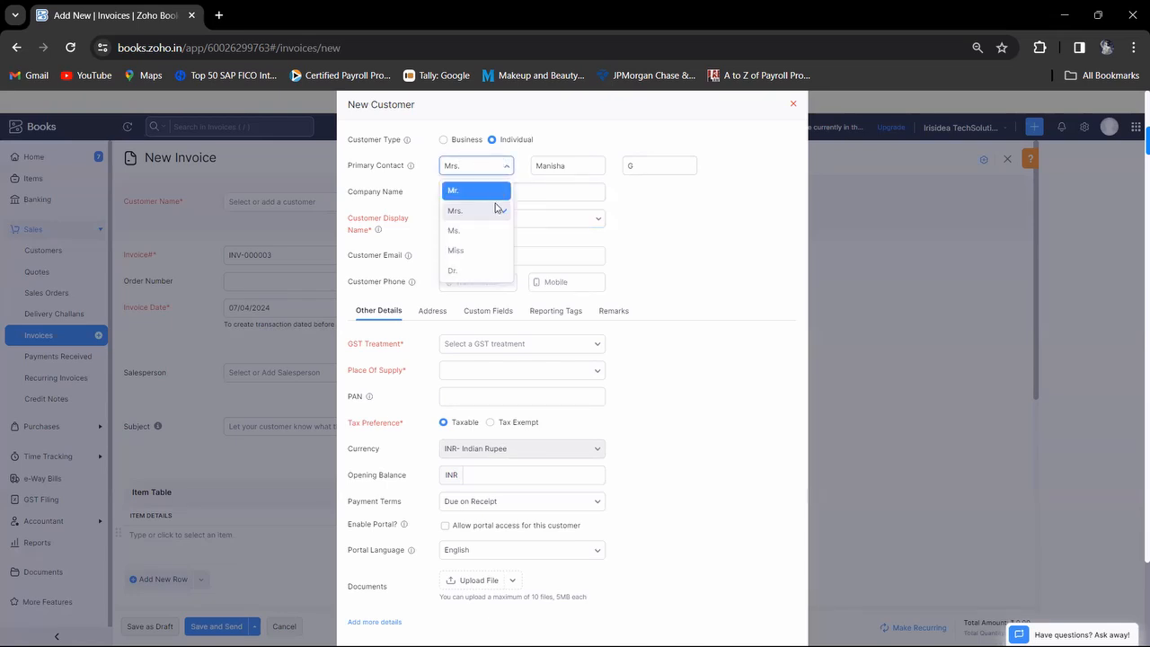
pyautogui.click(475, 250)
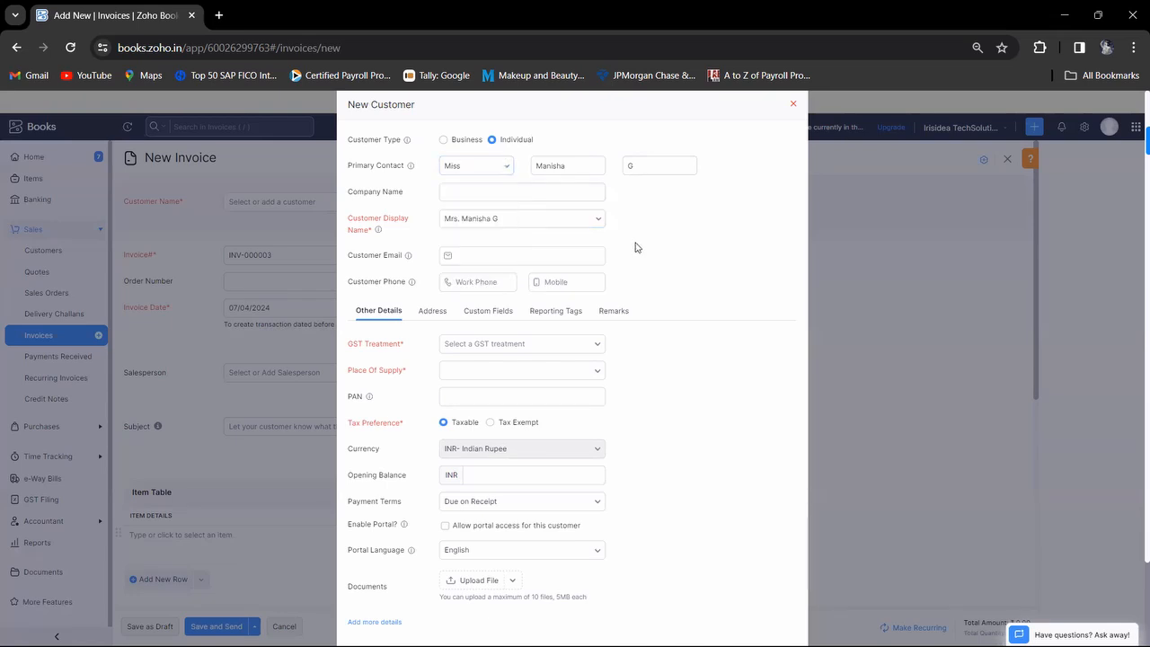
# Set the new customer's GST treatment to Consumer and save the customer.
pyautogui.scroll(-2, 635, 247)
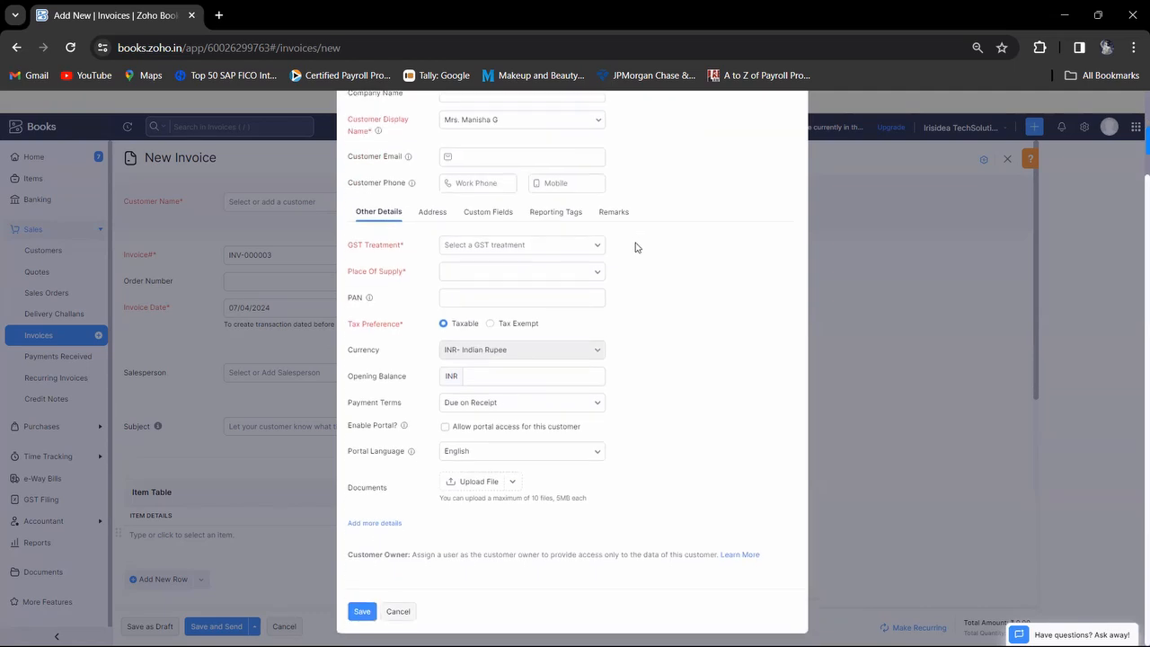
pyautogui.click(586, 249)
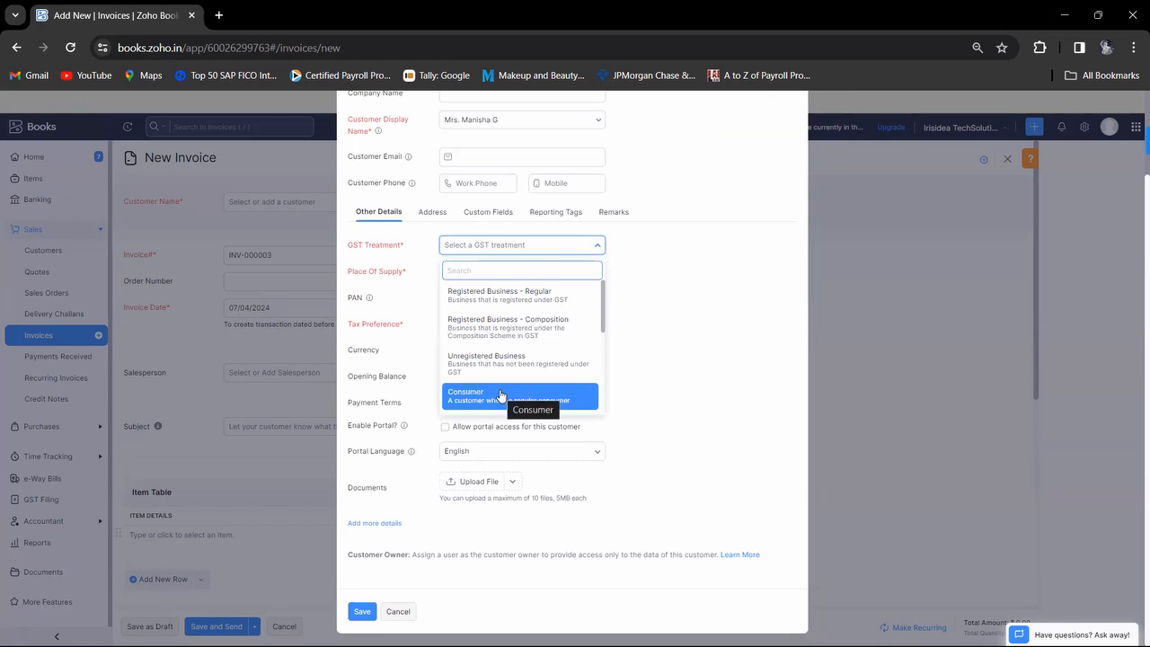
pyautogui.click(501, 396)
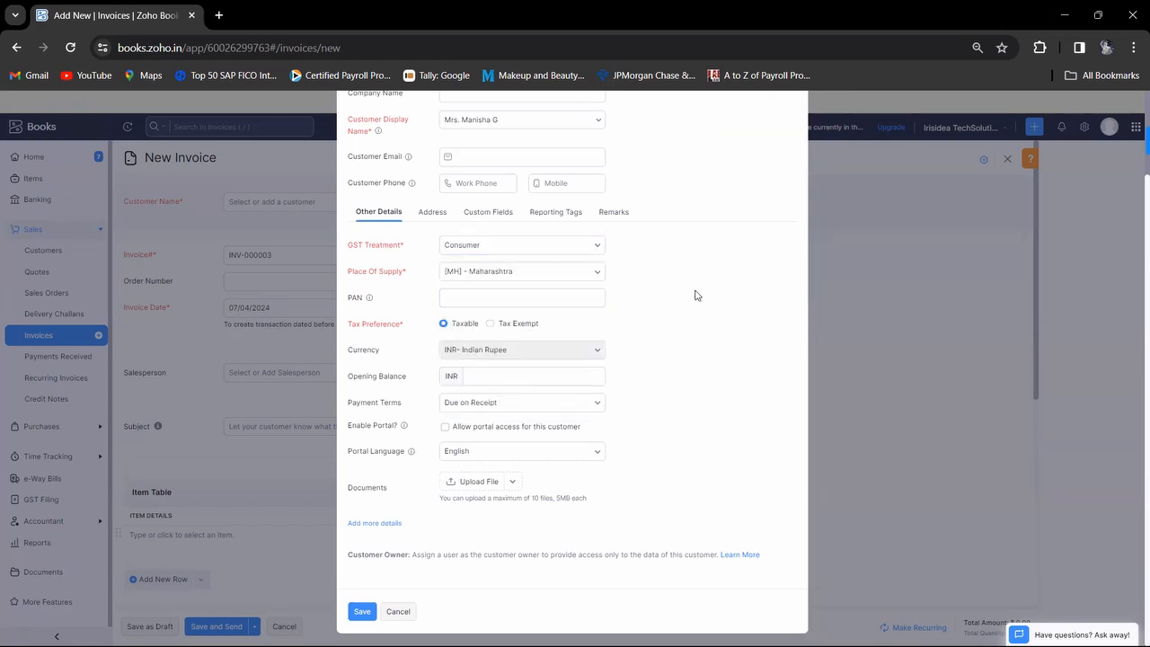
pyautogui.click(358, 619)
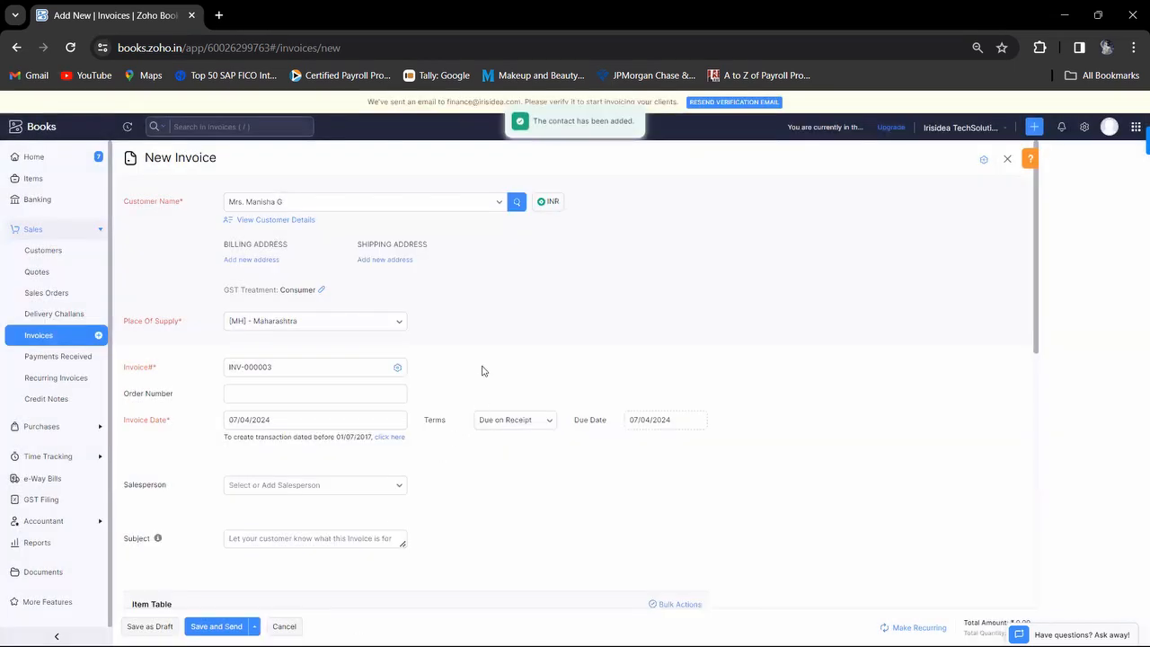
# Start a new item from the invoice's item table, with type Service and the name Laptop Repair.
pyautogui.scroll(-2, 482, 371)
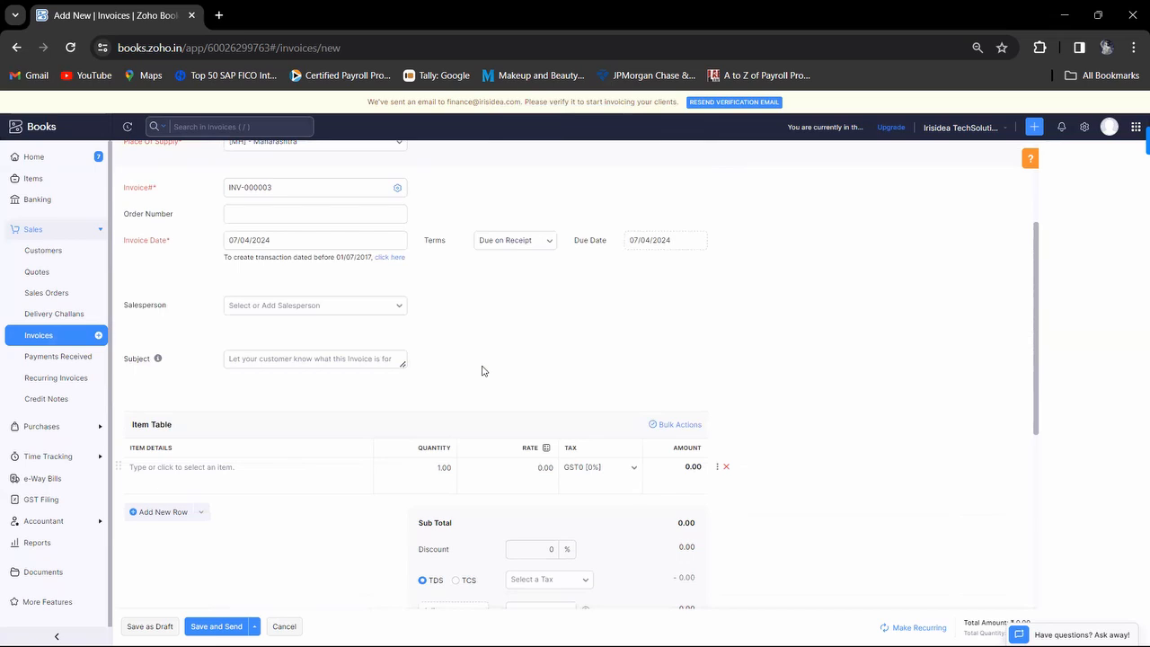
pyautogui.scroll(-1, 481, 371)
pyautogui.click(258, 418)
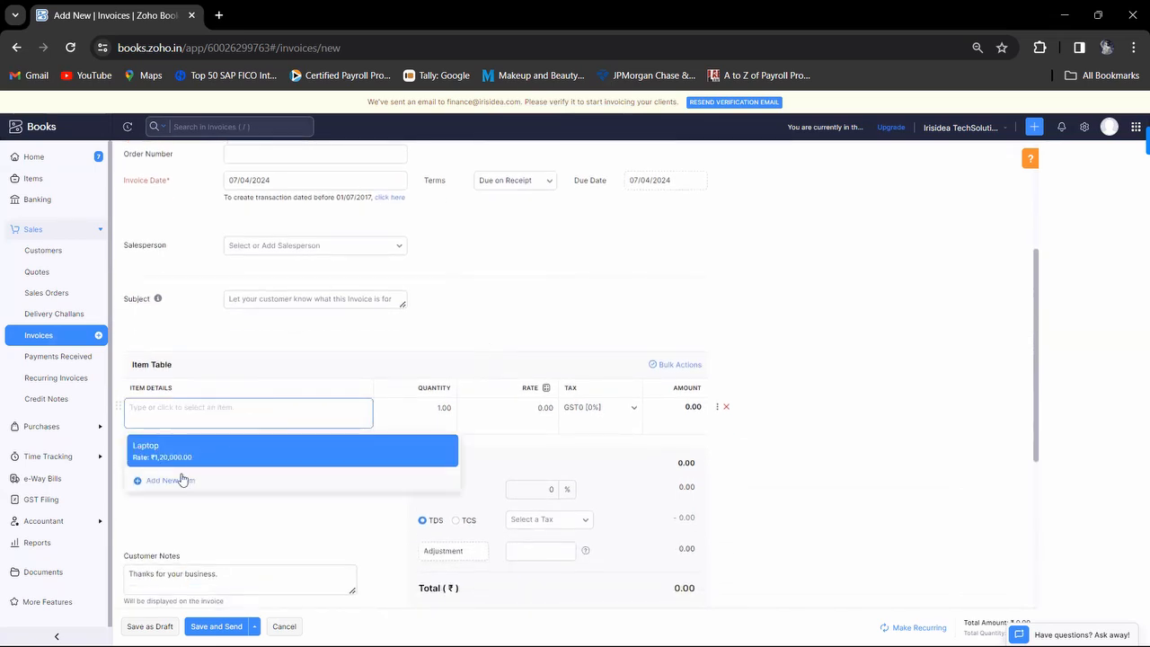
pyautogui.click(180, 481)
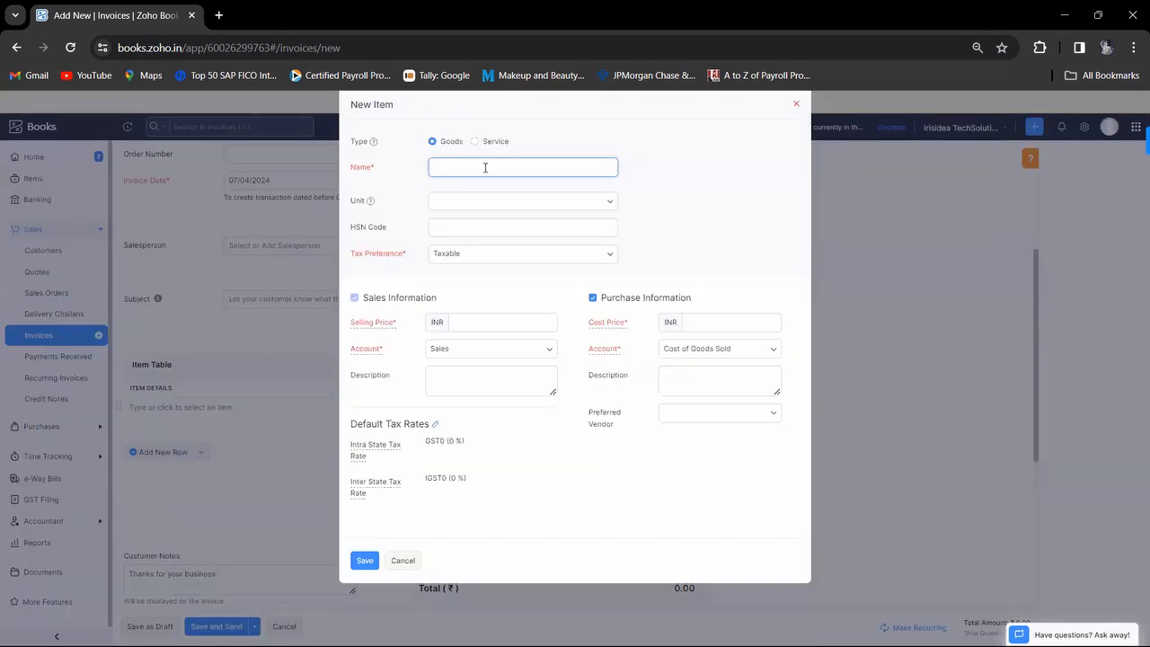
pyautogui.click(479, 148)
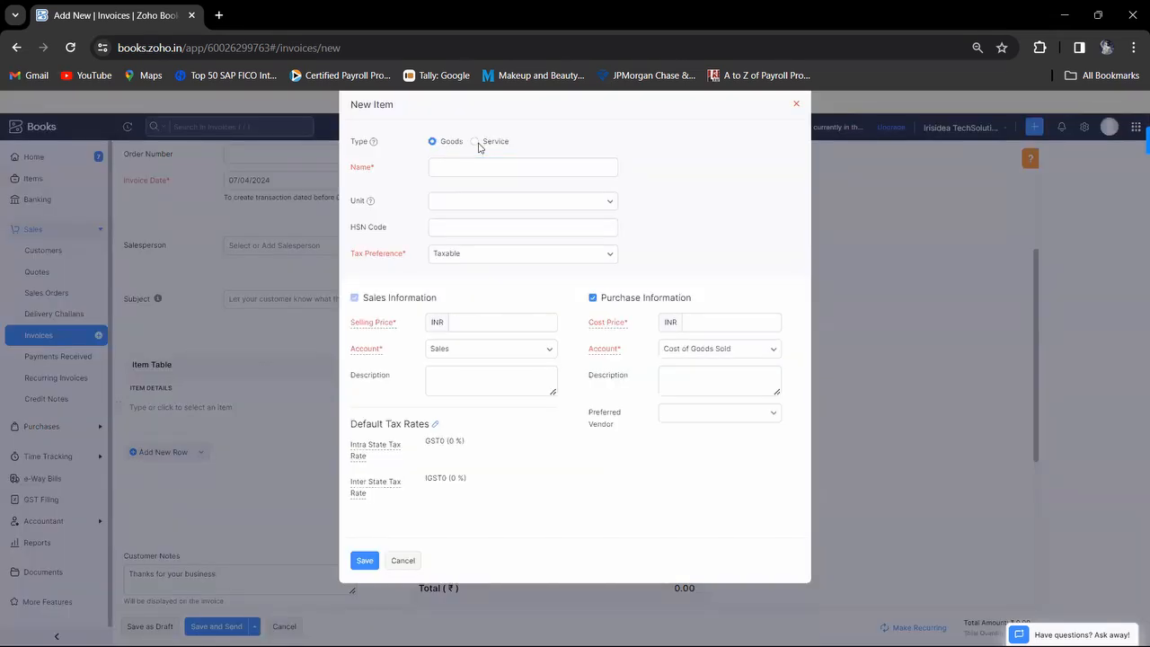
pyautogui.click(474, 141)
pyautogui.click(472, 166)
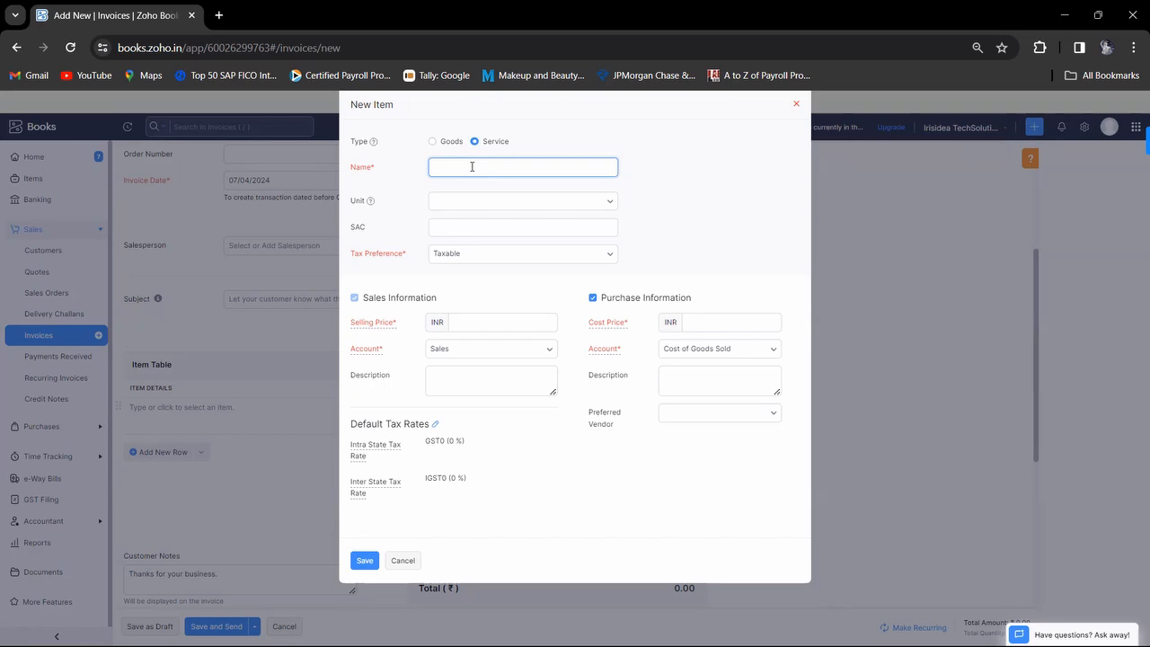
pyautogui.write('Laptop Repair')
# Enter the SAC 998711 for the Laptop Repair service, leaving its unit blank.
pyautogui.click(475, 212)
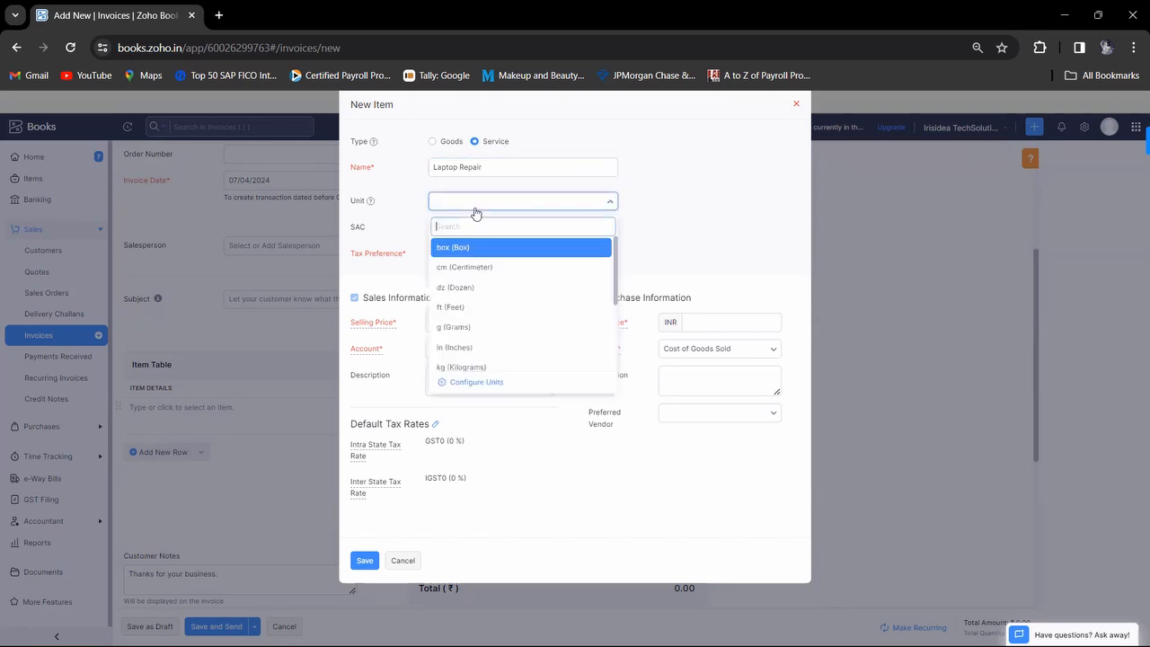
pyautogui.click(475, 208)
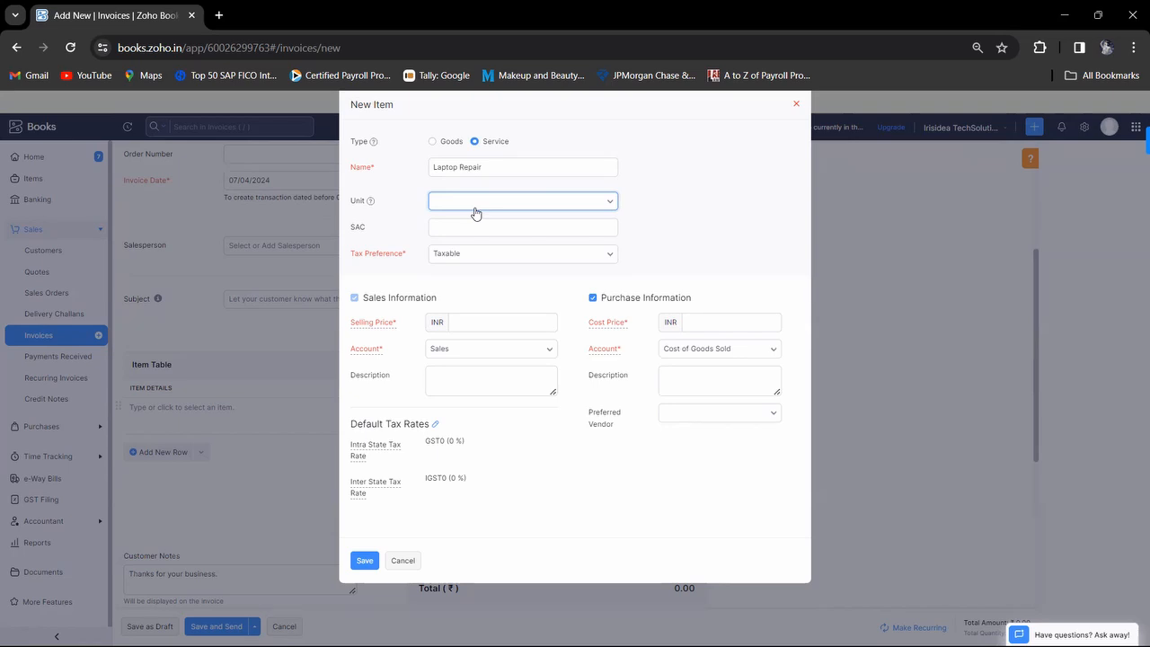
pyautogui.click(471, 223)
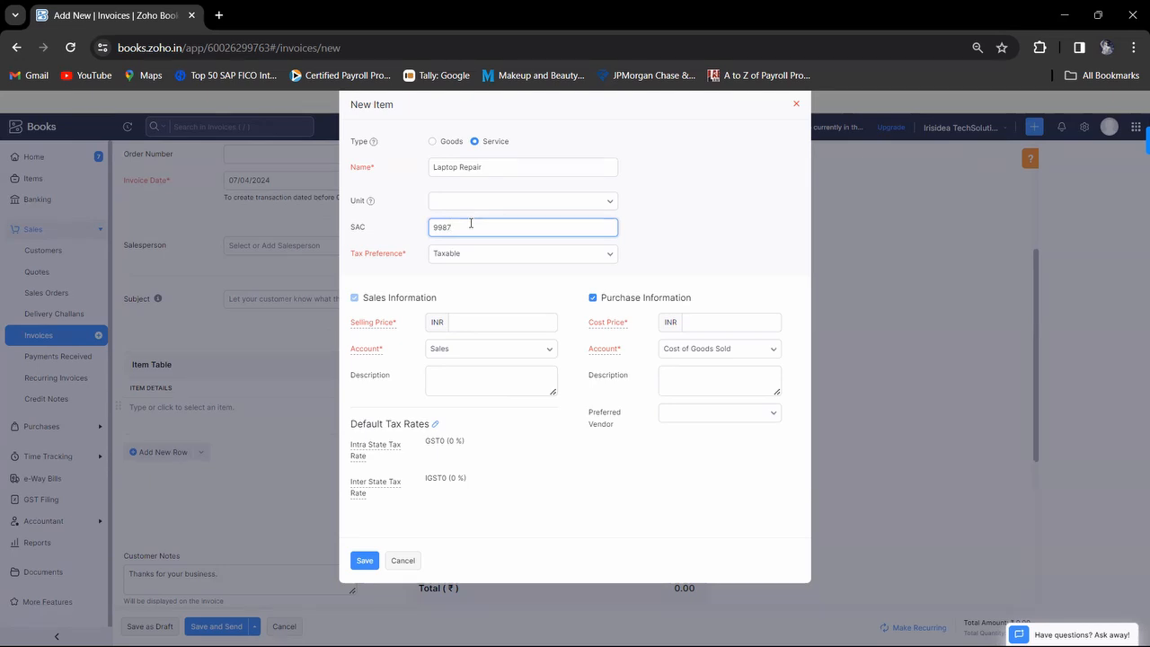
pyautogui.write('11')
# Exclude purchase information from the new item and set its selling price to INR 5000.
pyautogui.click(592, 298)
pyautogui.click(513, 324)
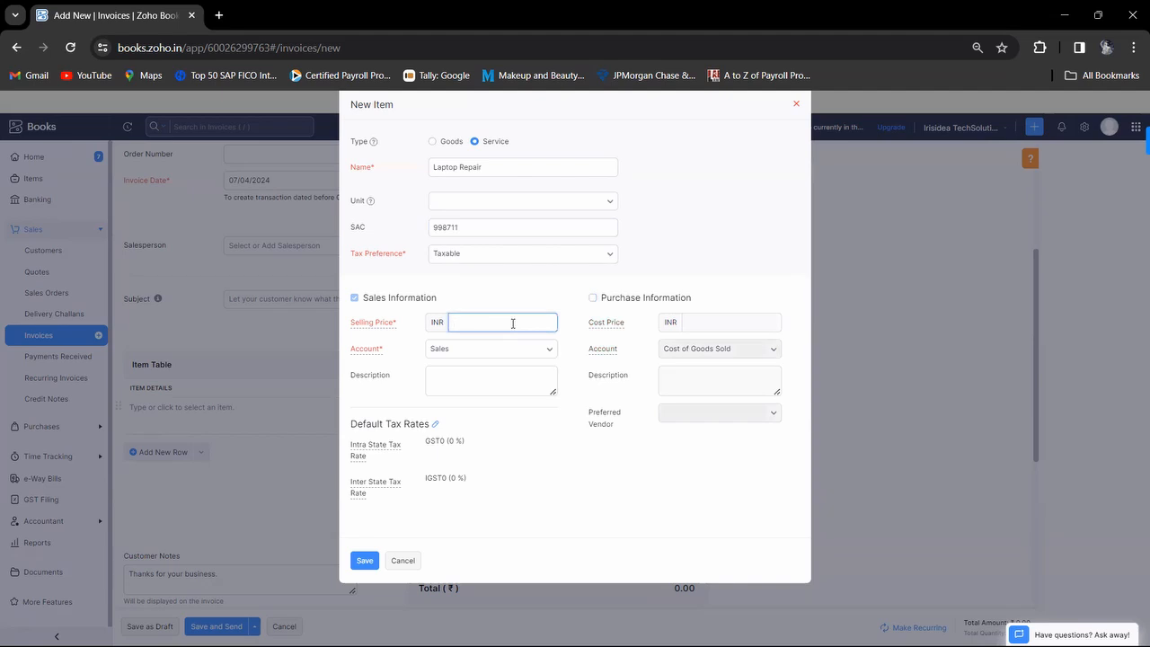
pyautogui.write('5000')
# Set the item's default intra-state and inter-state tax rates to 18% and save the item to the invoice.
pyautogui.click(435, 424)
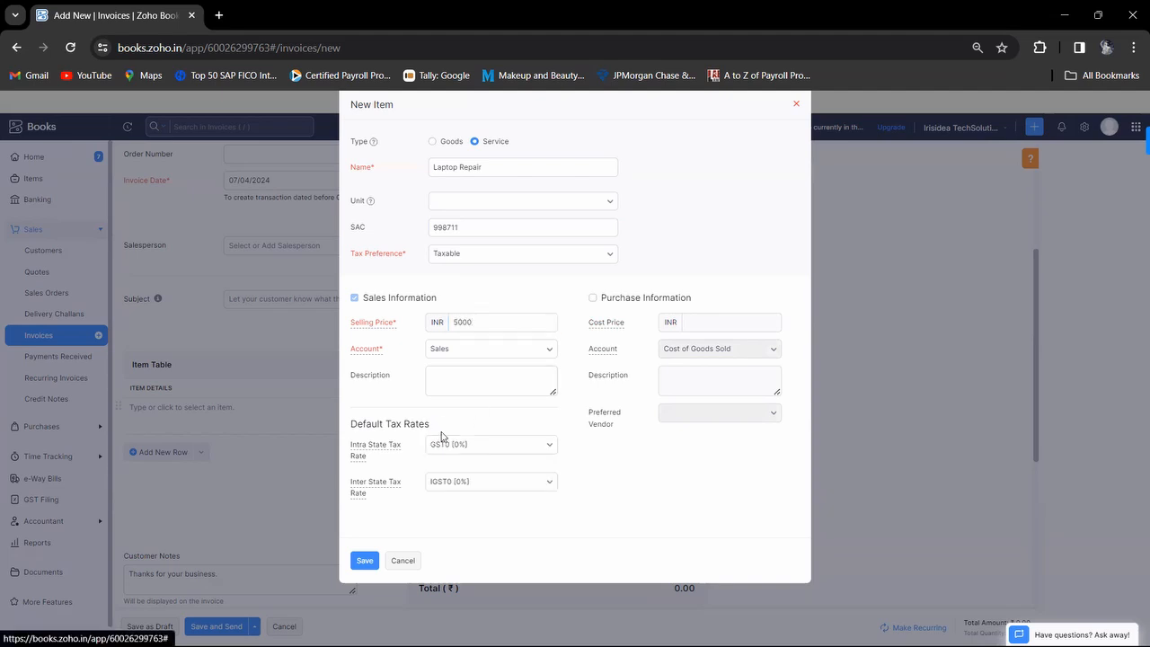
pyautogui.click(447, 444)
pyautogui.write('18')
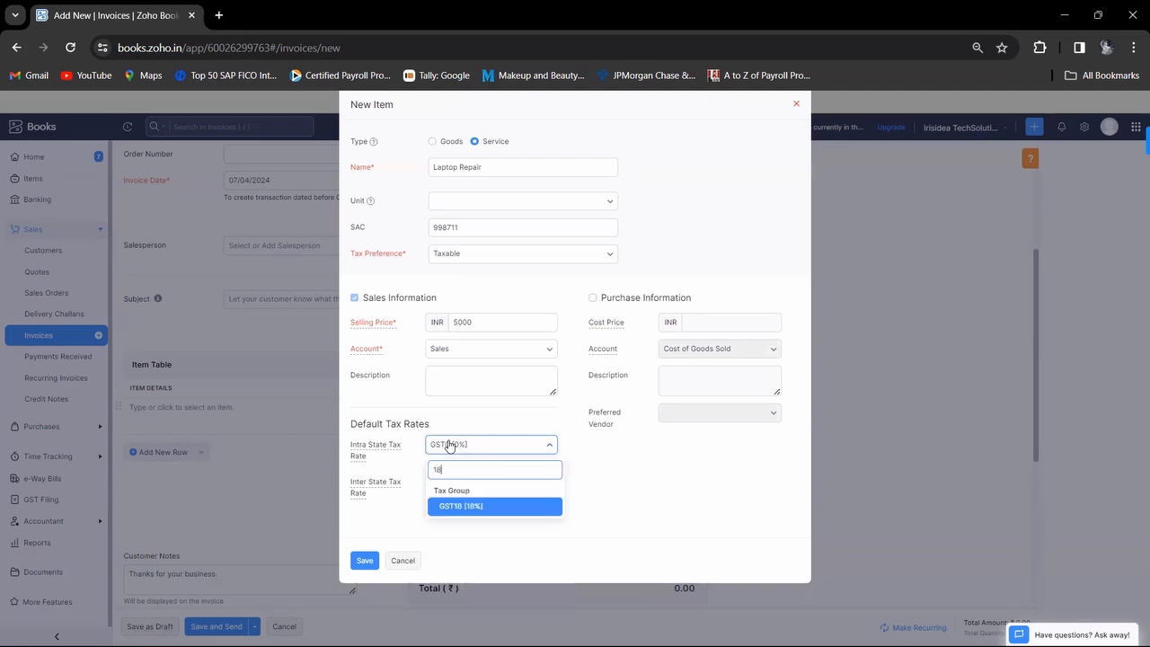
pyautogui.press('Return')
pyautogui.press('Tab')
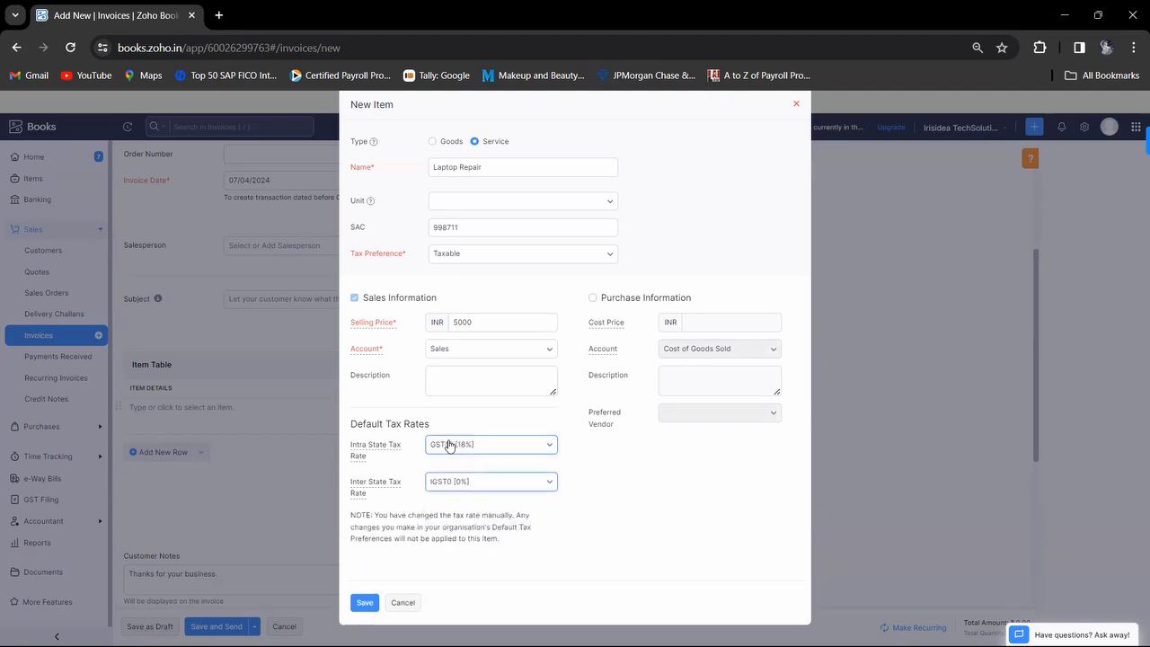
pyautogui.press('Return')
pyautogui.write('18')
pyautogui.press('Return')
pyautogui.press('Tab')
pyautogui.press('Return')
pyautogui.click(339, 497)
# Apply a 2% discount to the invoice subtotal.
pyautogui.scroll(-3, 339, 497)
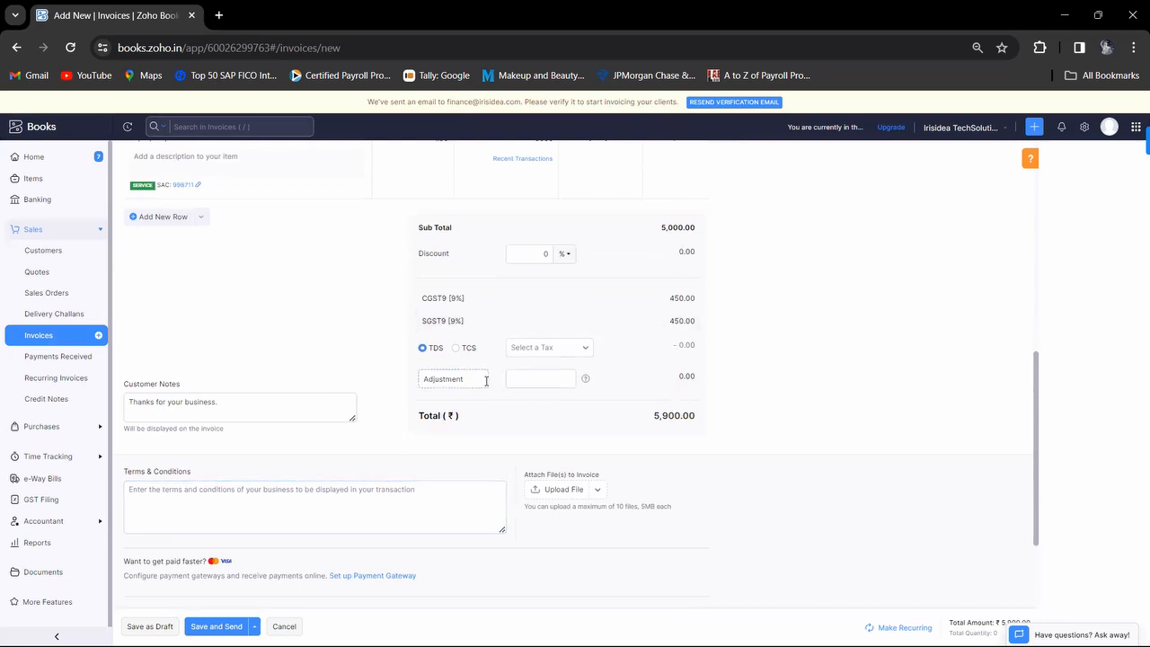
pyautogui.click(544, 377)
pyautogui.click(547, 253)
pyautogui.write('2')
pyautogui.click(753, 279)
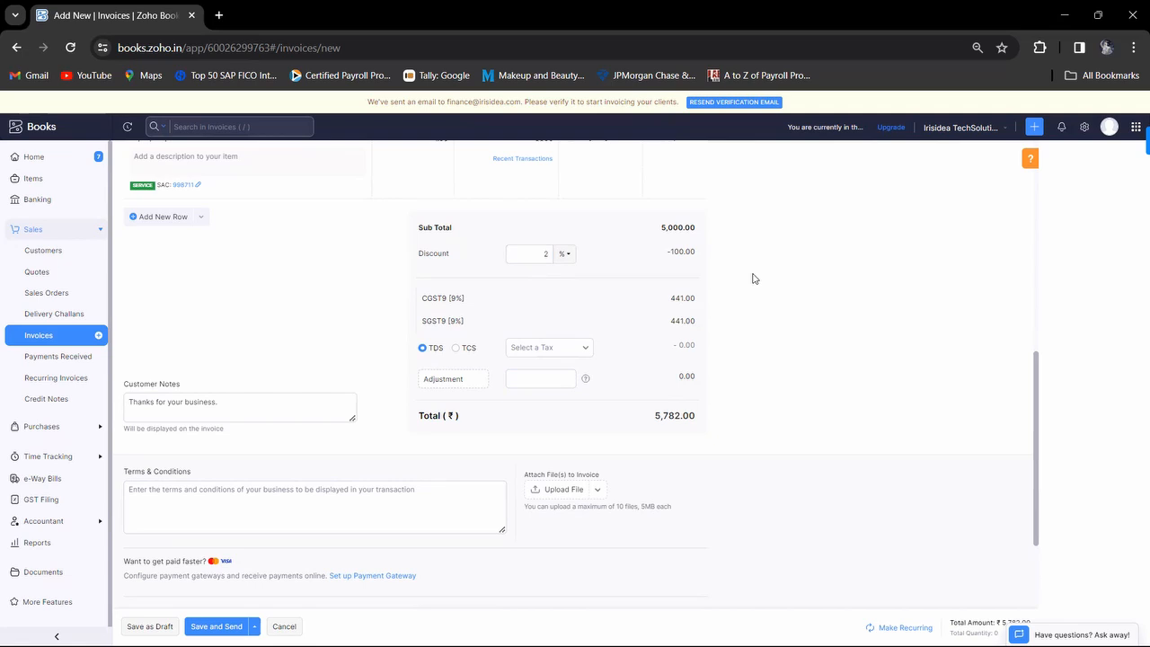
# Mark the invoice's payment as received in Cash and save the invoice.
pyautogui.scroll(-2, 752, 278)
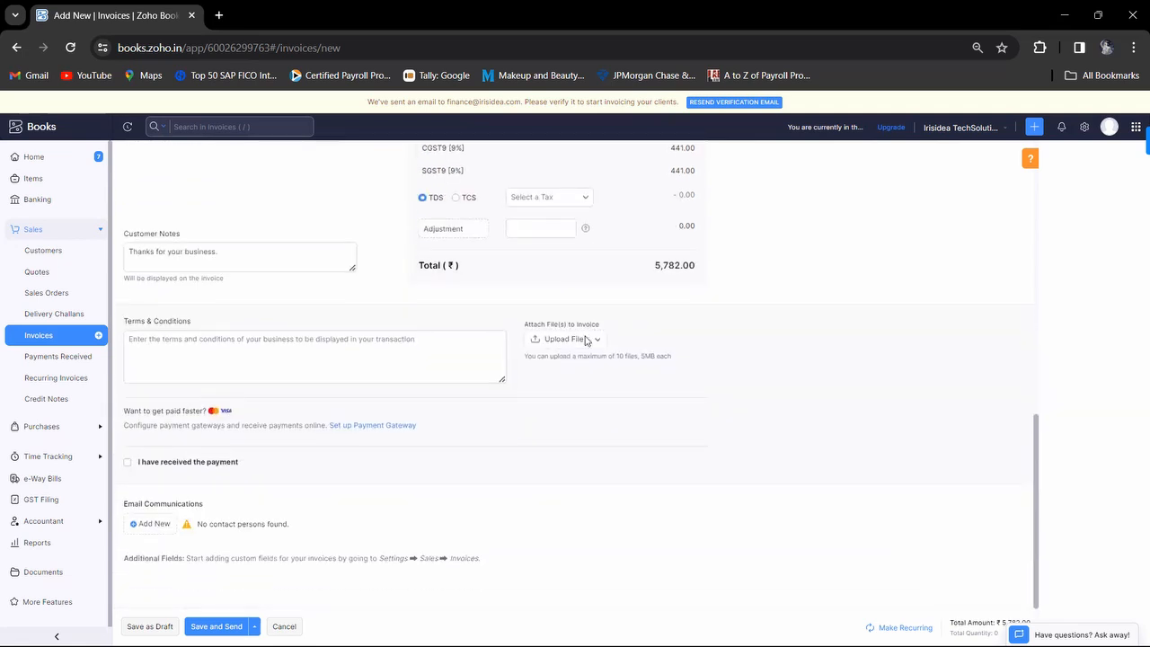
pyautogui.click(127, 461)
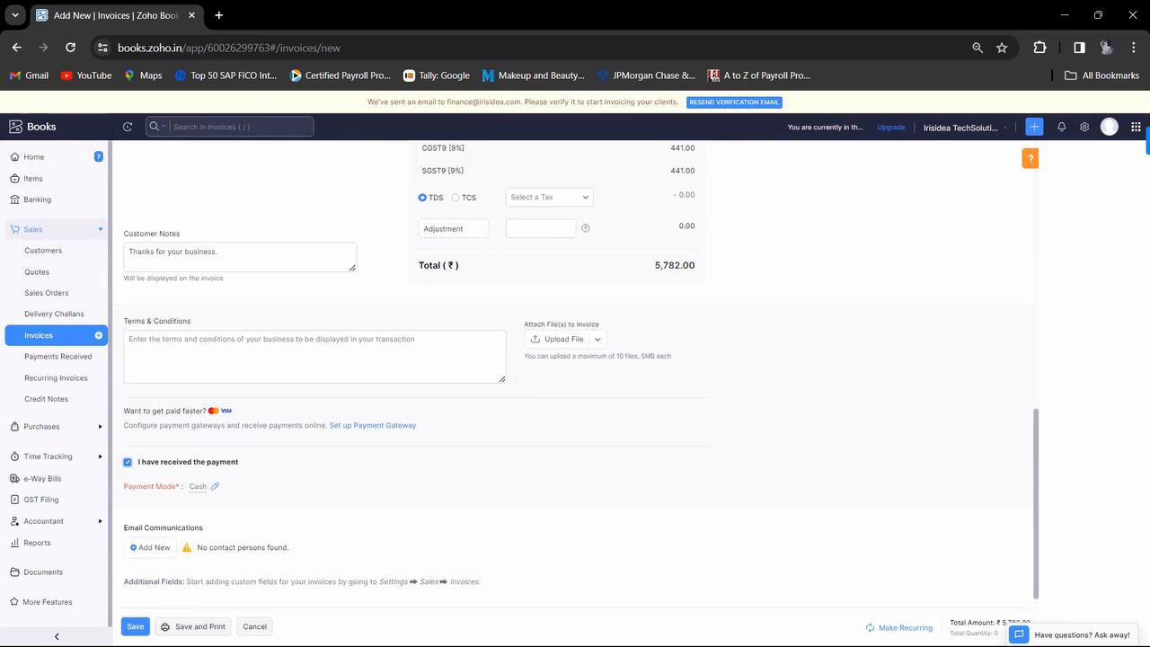
pyautogui.click(136, 627)
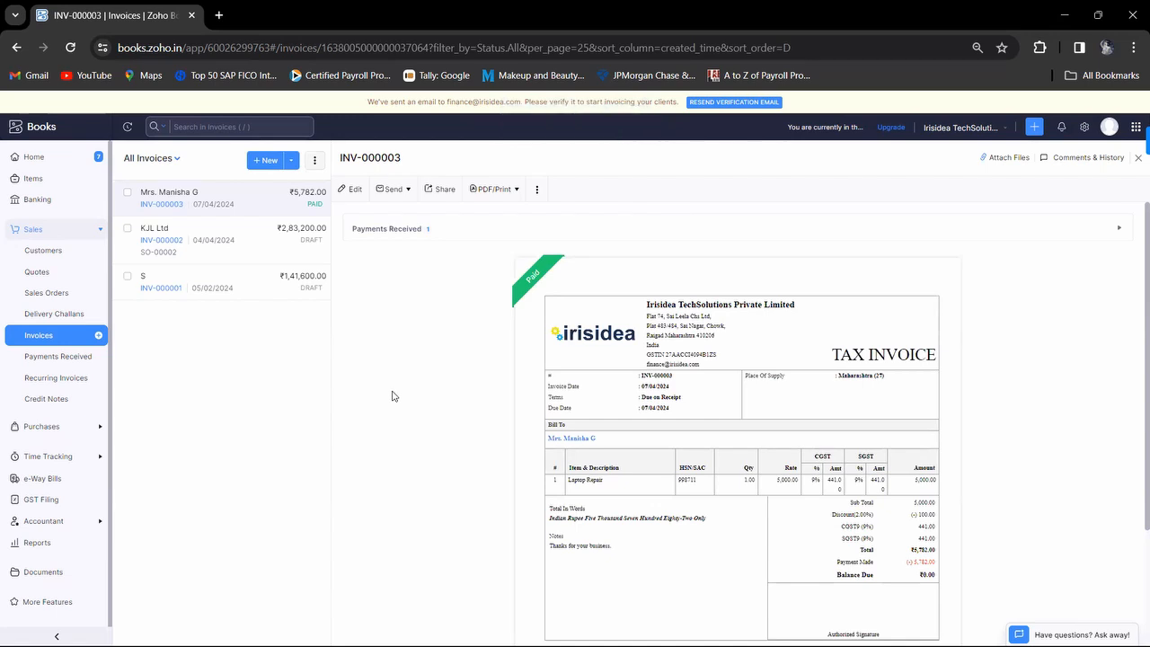
# Review the saved invoice's tax, discount and payment details, and switch to the PowerPoint slide show.
pyautogui.scroll(-2, 391, 395)
pyautogui.scroll(1, 392, 395)
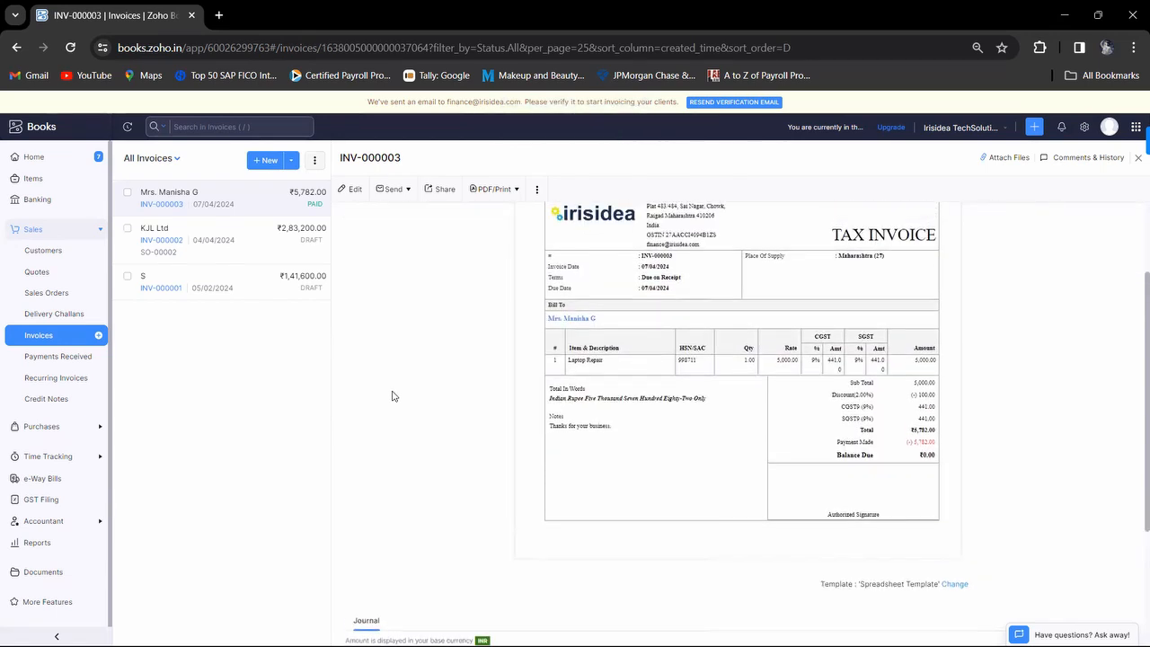
pyautogui.scroll(2, 392, 395)
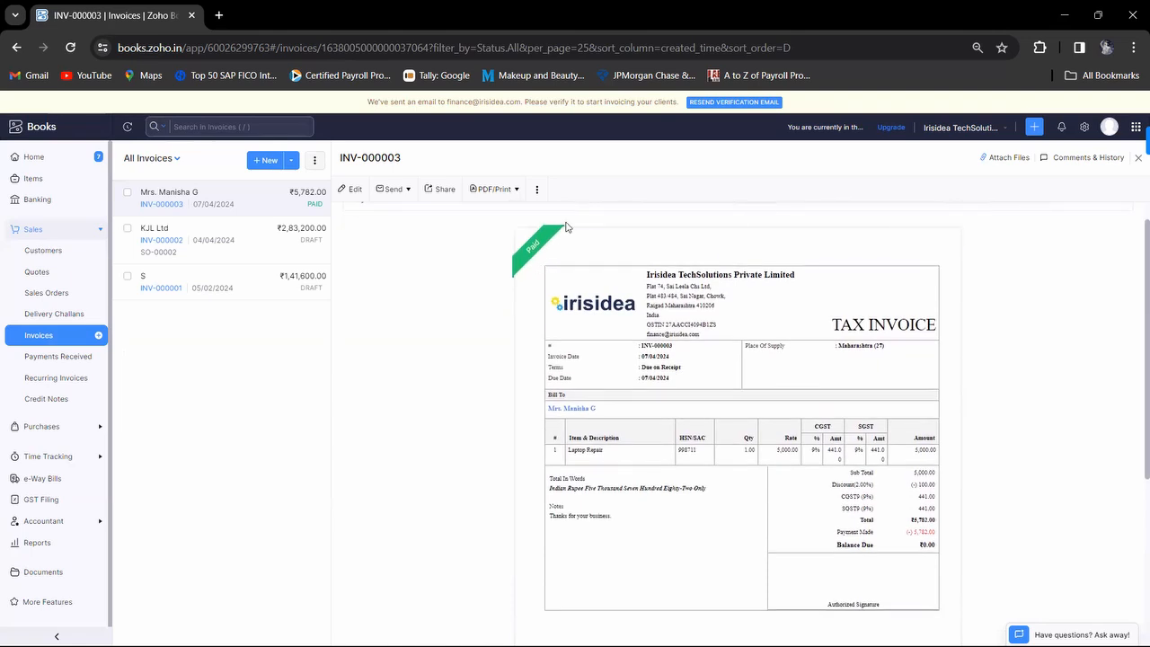
pyautogui.scroll(-2, 566, 227)
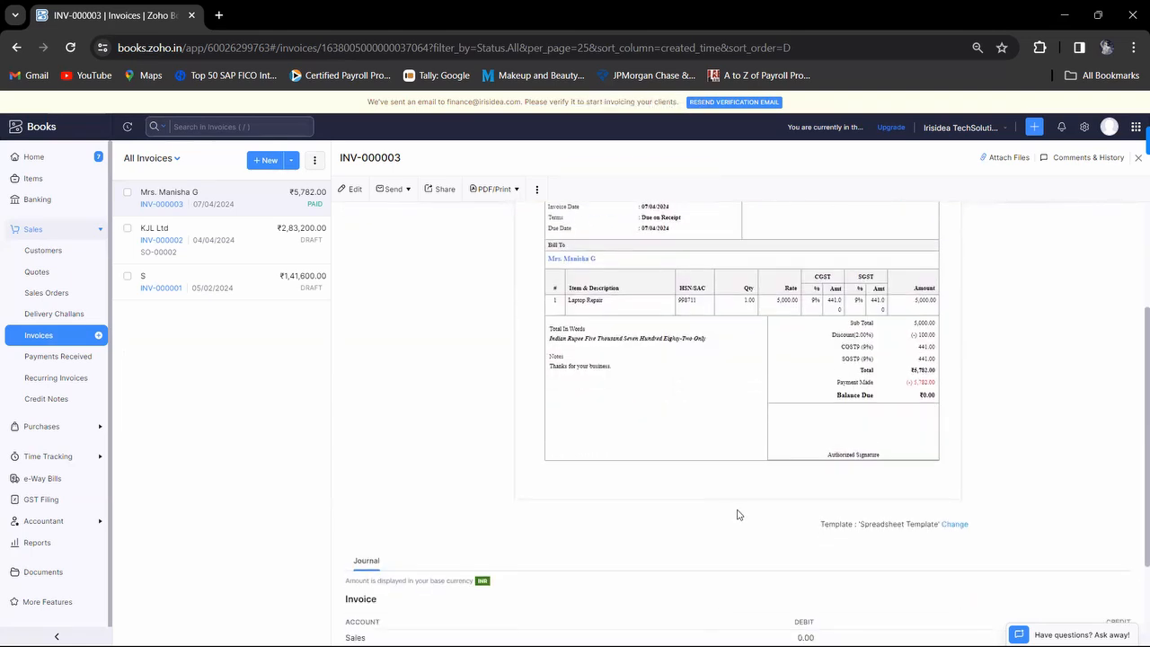
pyautogui.scroll(2, 738, 514)
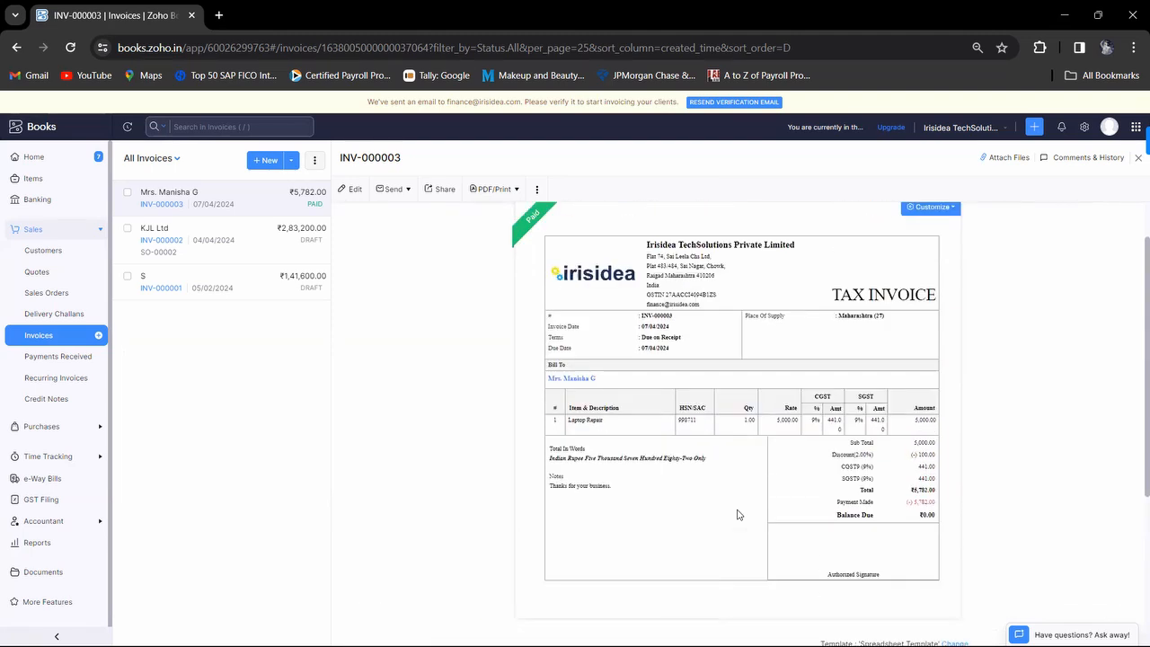
pyautogui.hotkey('alt', 'Tab')
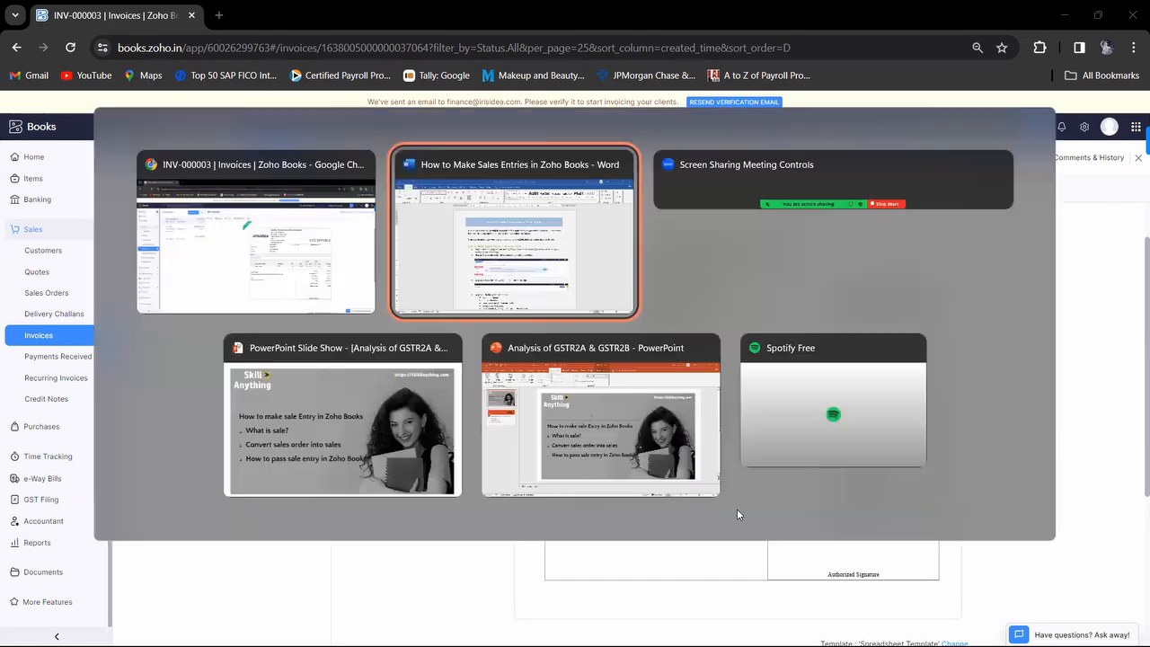
pyautogui.press('Tab')
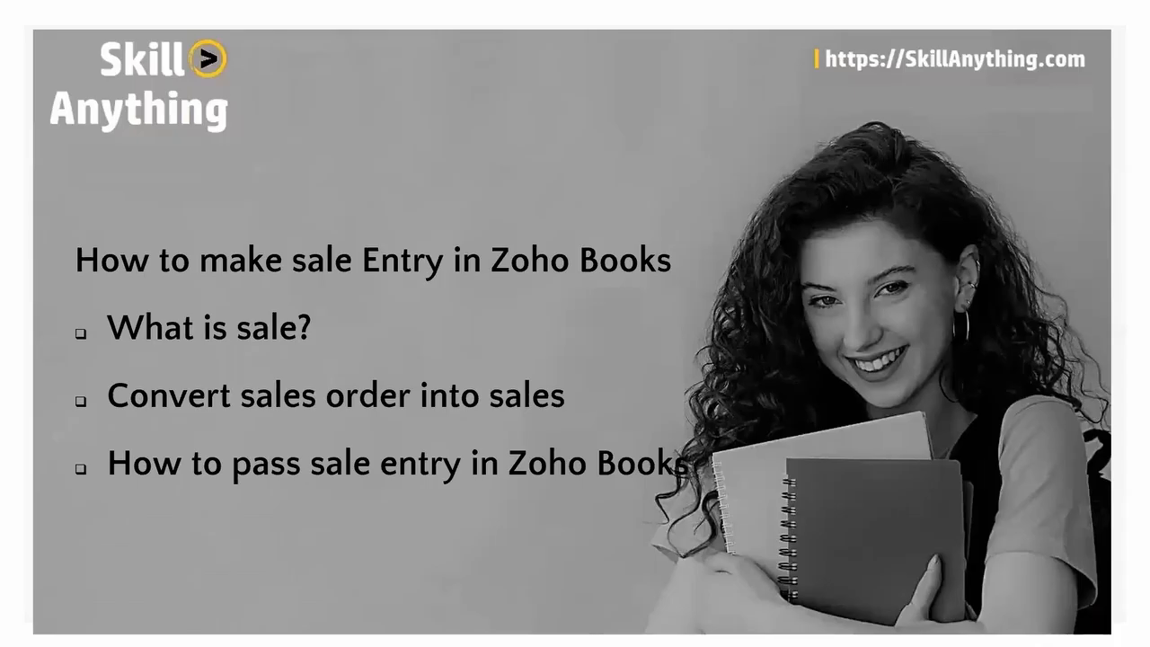